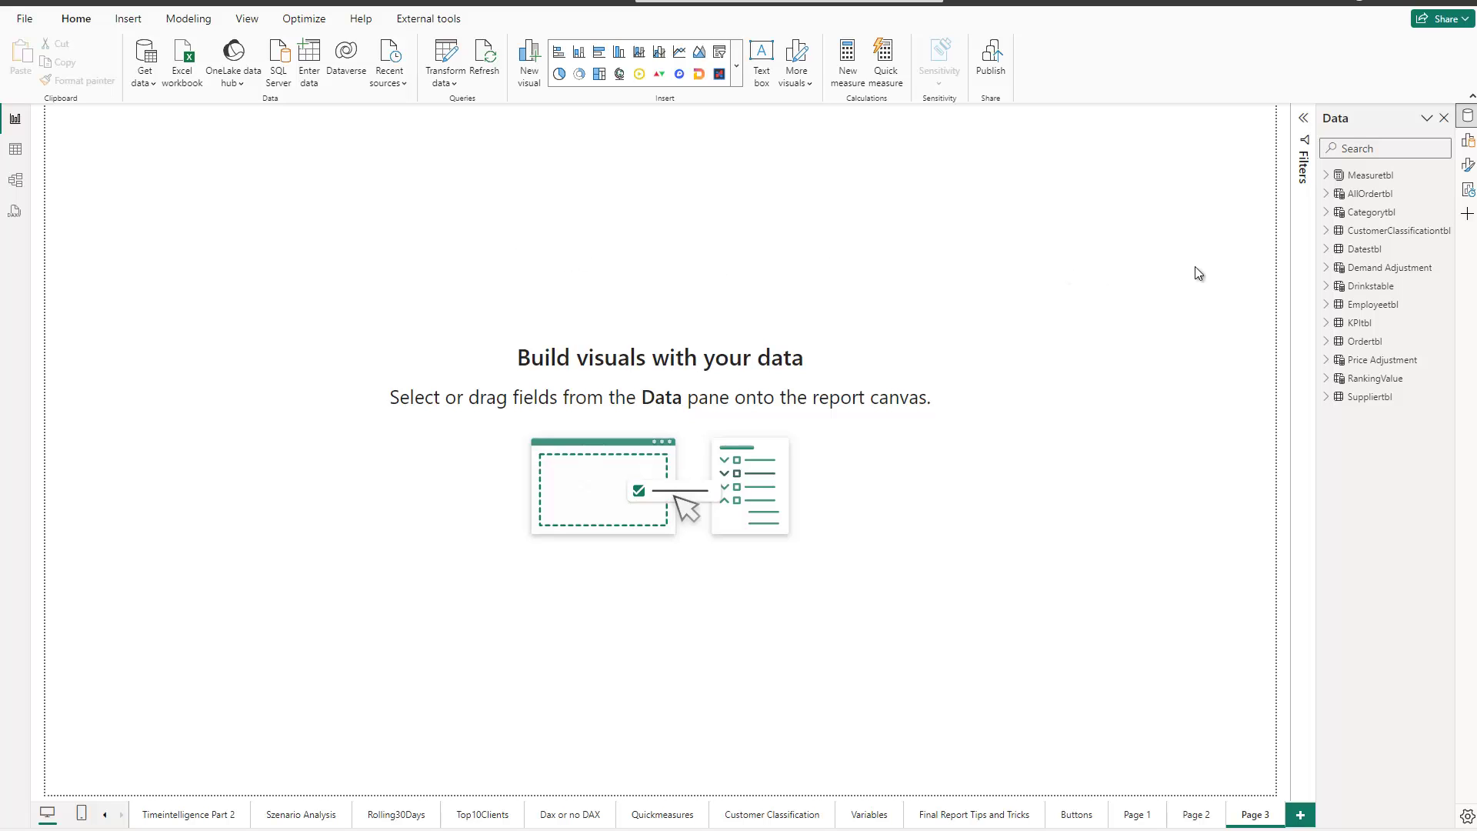
# Add Ordertbl's Category field as a table and move it toward the page centre.
pyautogui.click(1326, 340)
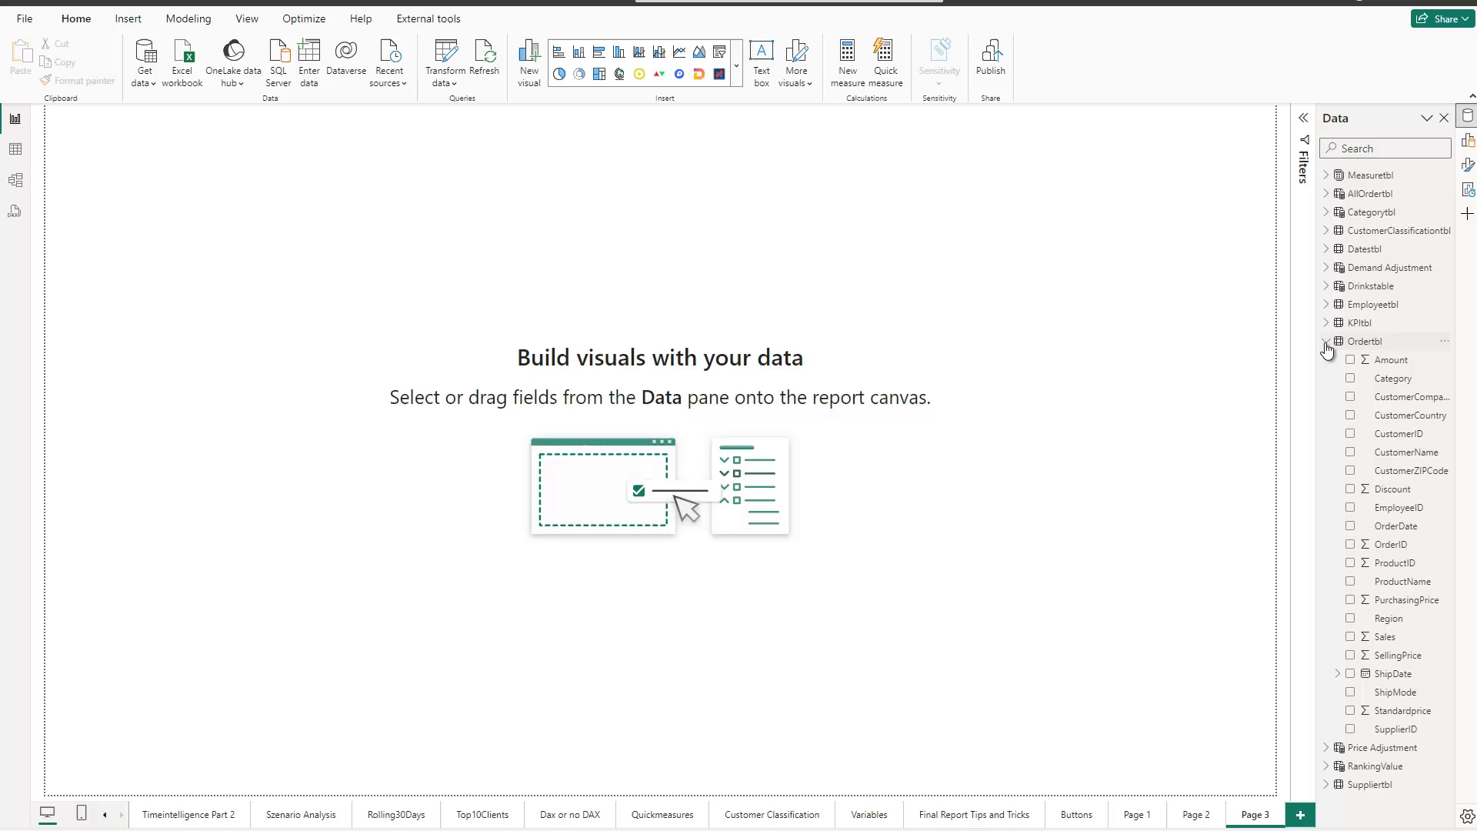
pyautogui.click(1350, 377)
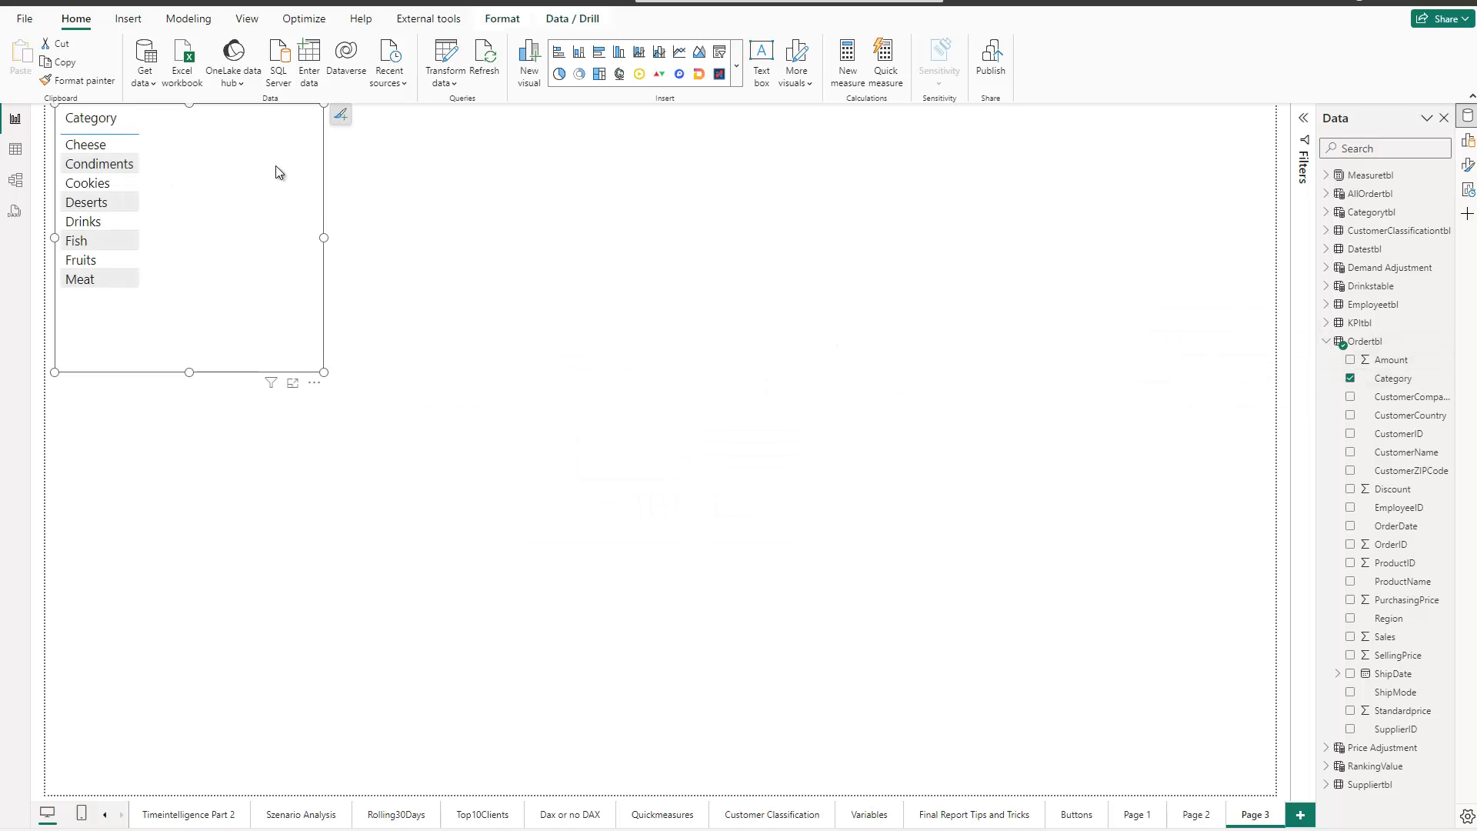
pyautogui.moveTo(320, 384); pyautogui.dragTo(502, 498)
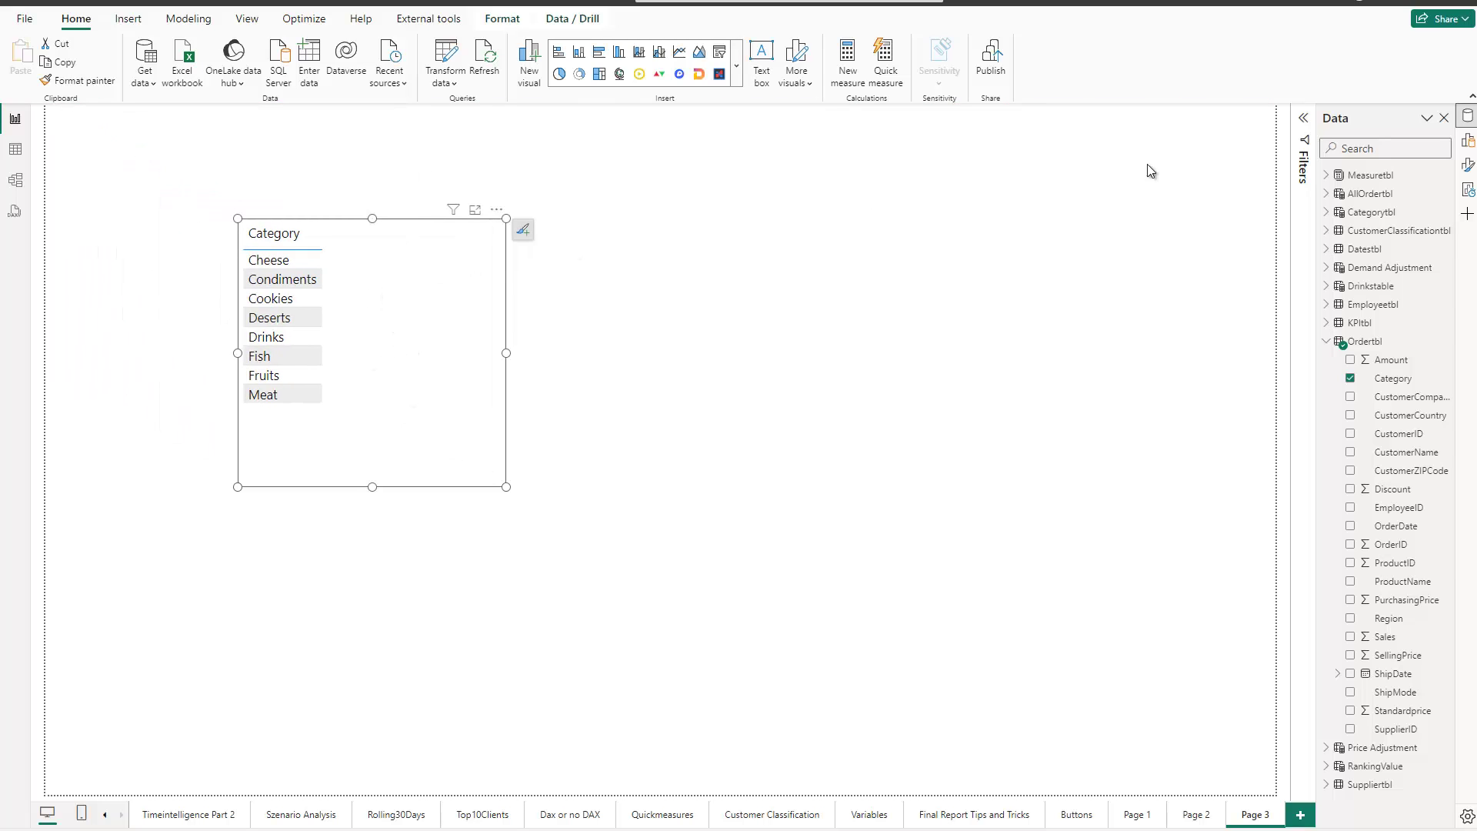
# Add the Total Sales measure from Measuretbl to the table and widen the visual.
pyautogui.click(1331, 178)
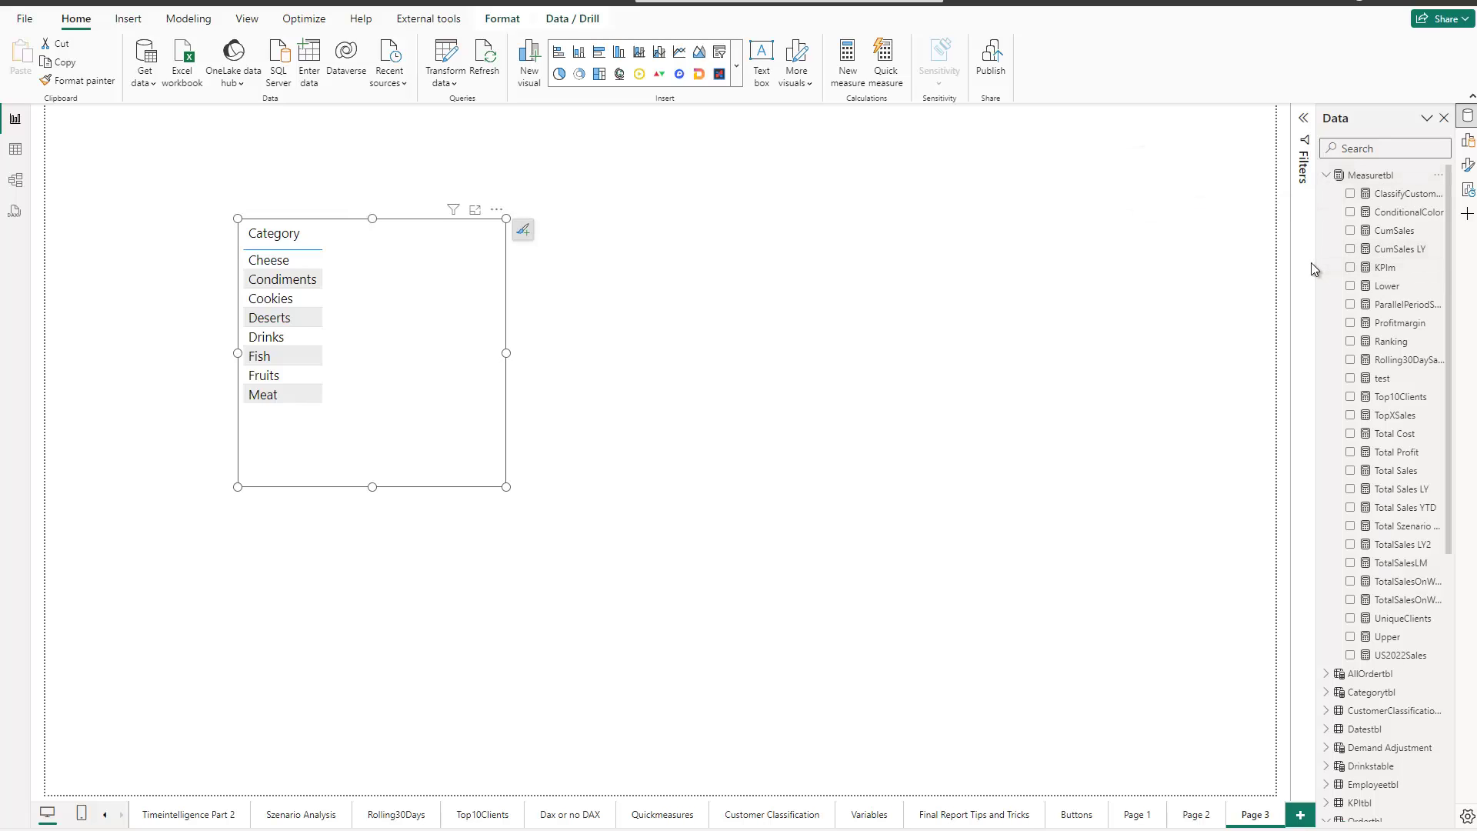
pyautogui.click(1350, 471)
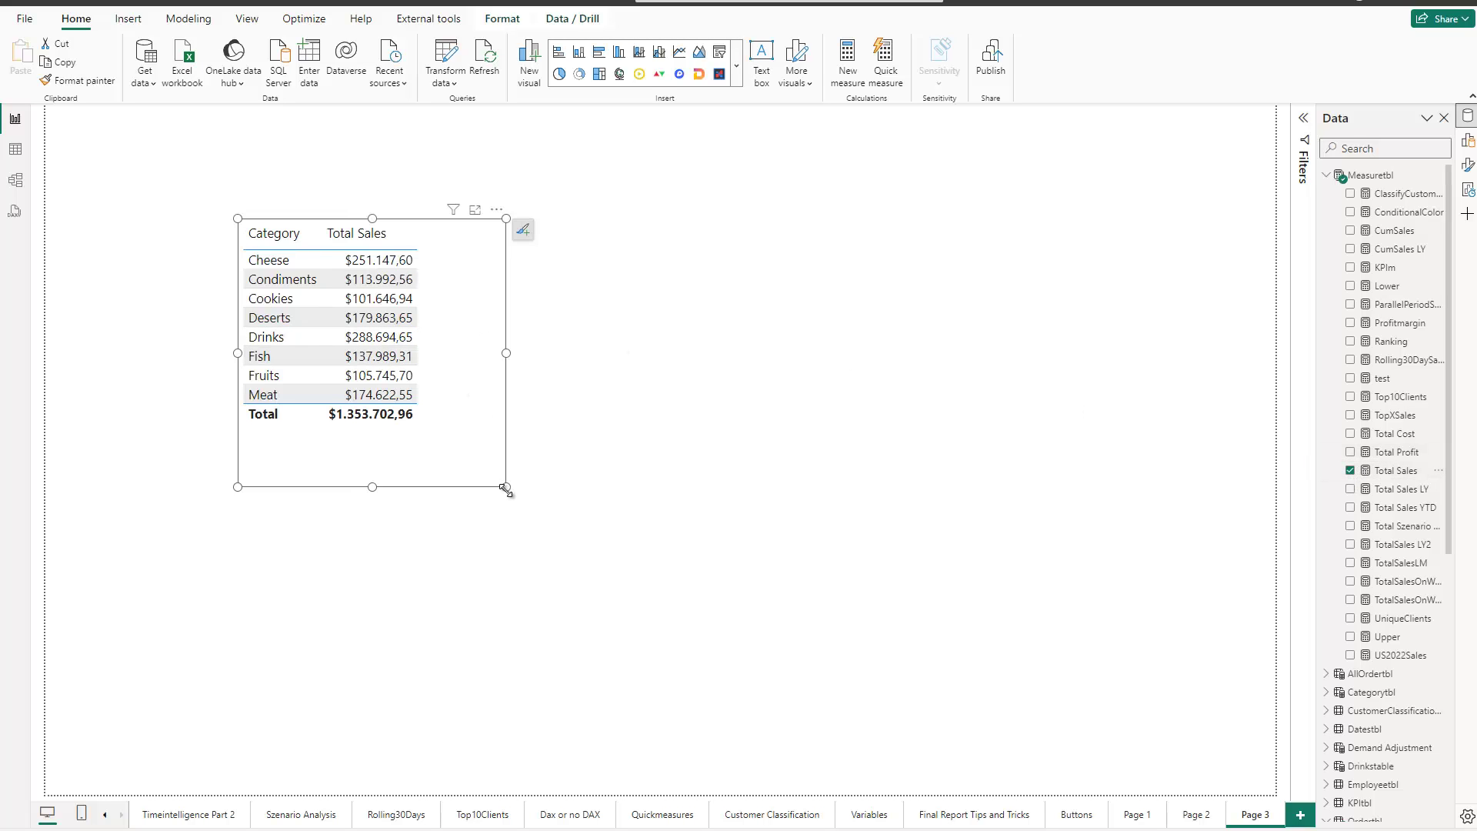
pyautogui.moveTo(506, 487); pyautogui.dragTo(744, 503)
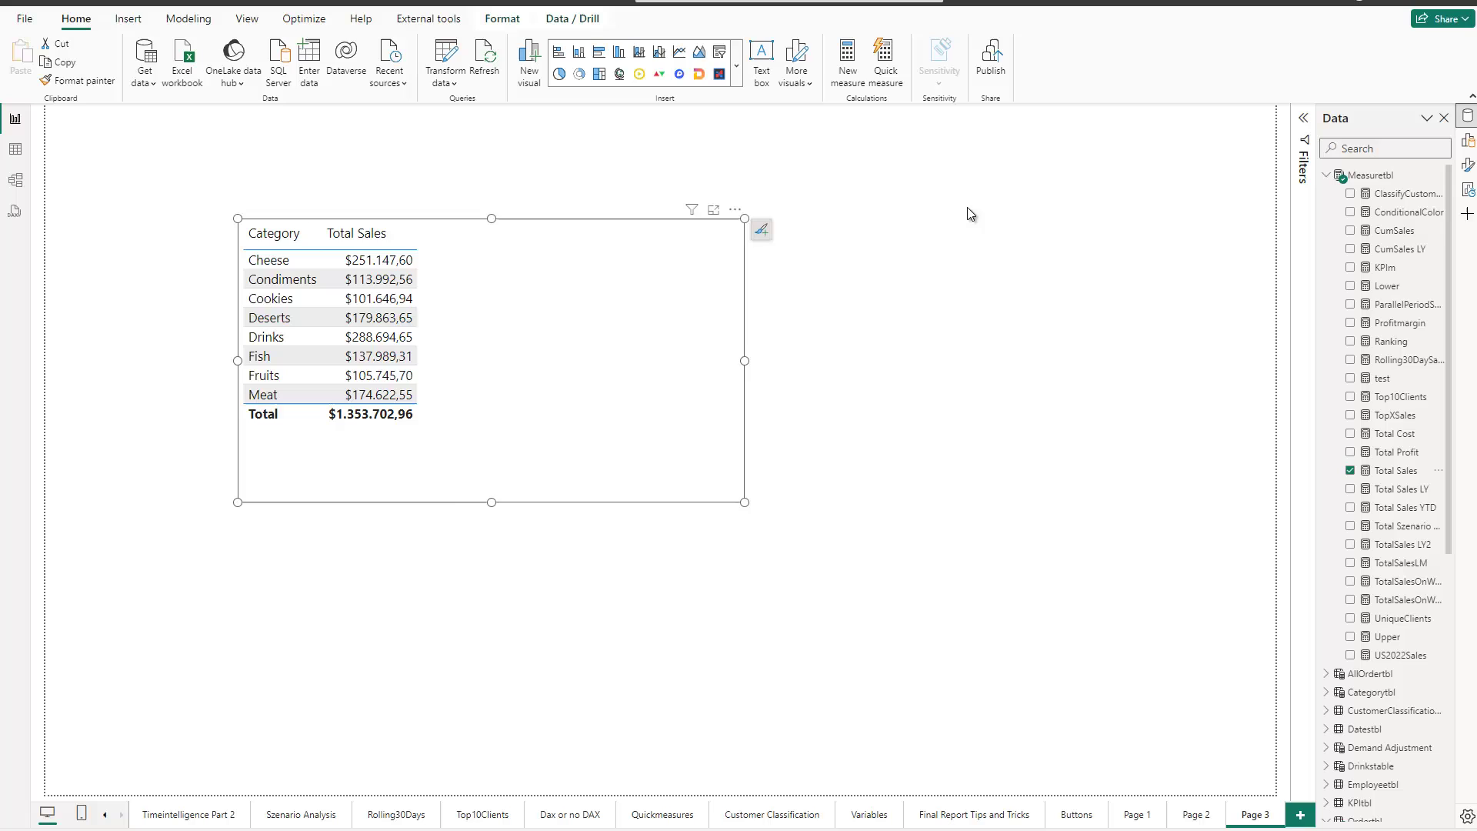
# Convert the Category/Total Sales table into a clustered bar chart and enlarge it.
pyautogui.click(1467, 140)
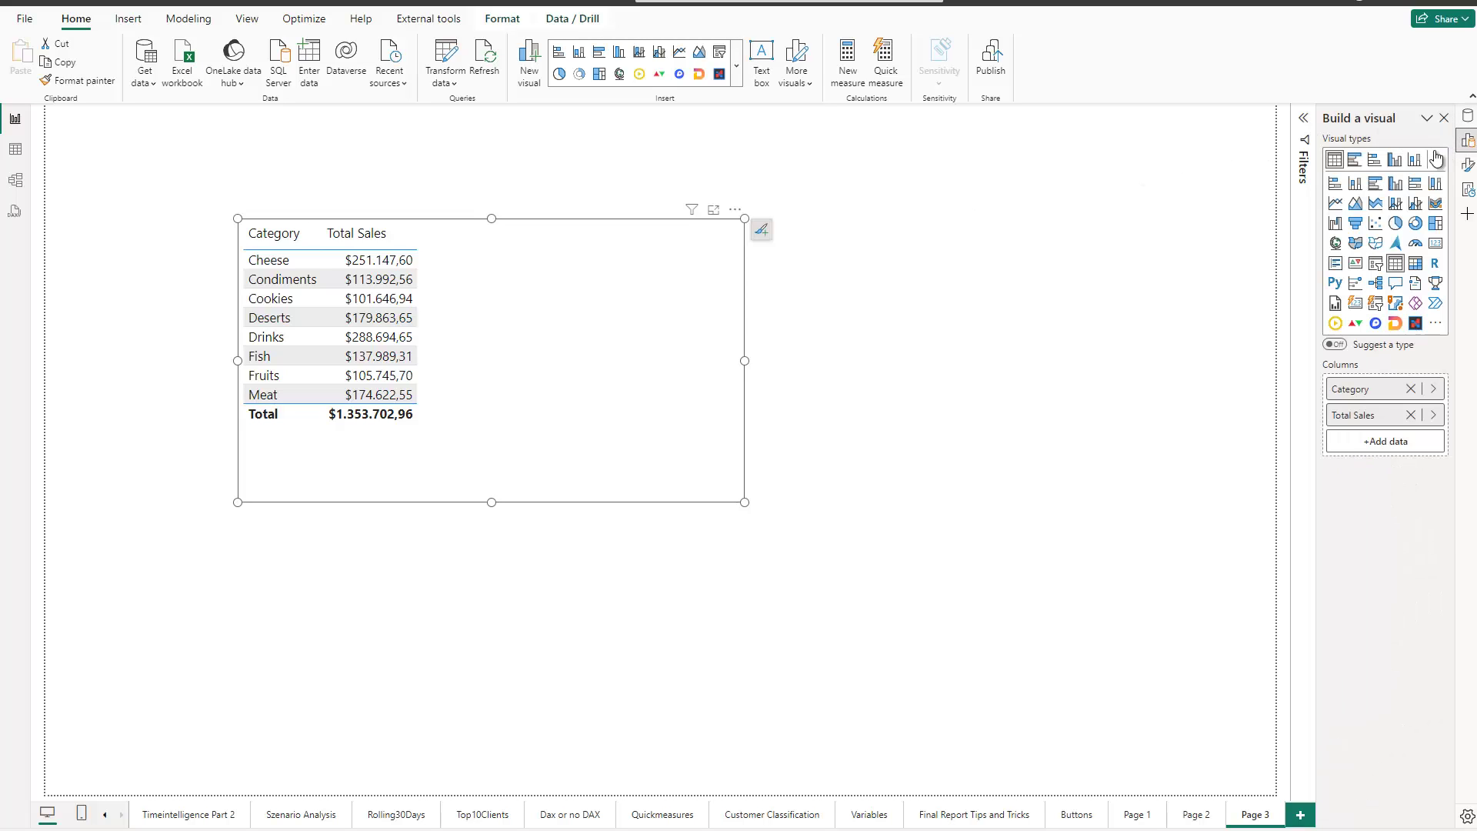
pyautogui.click(1355, 161)
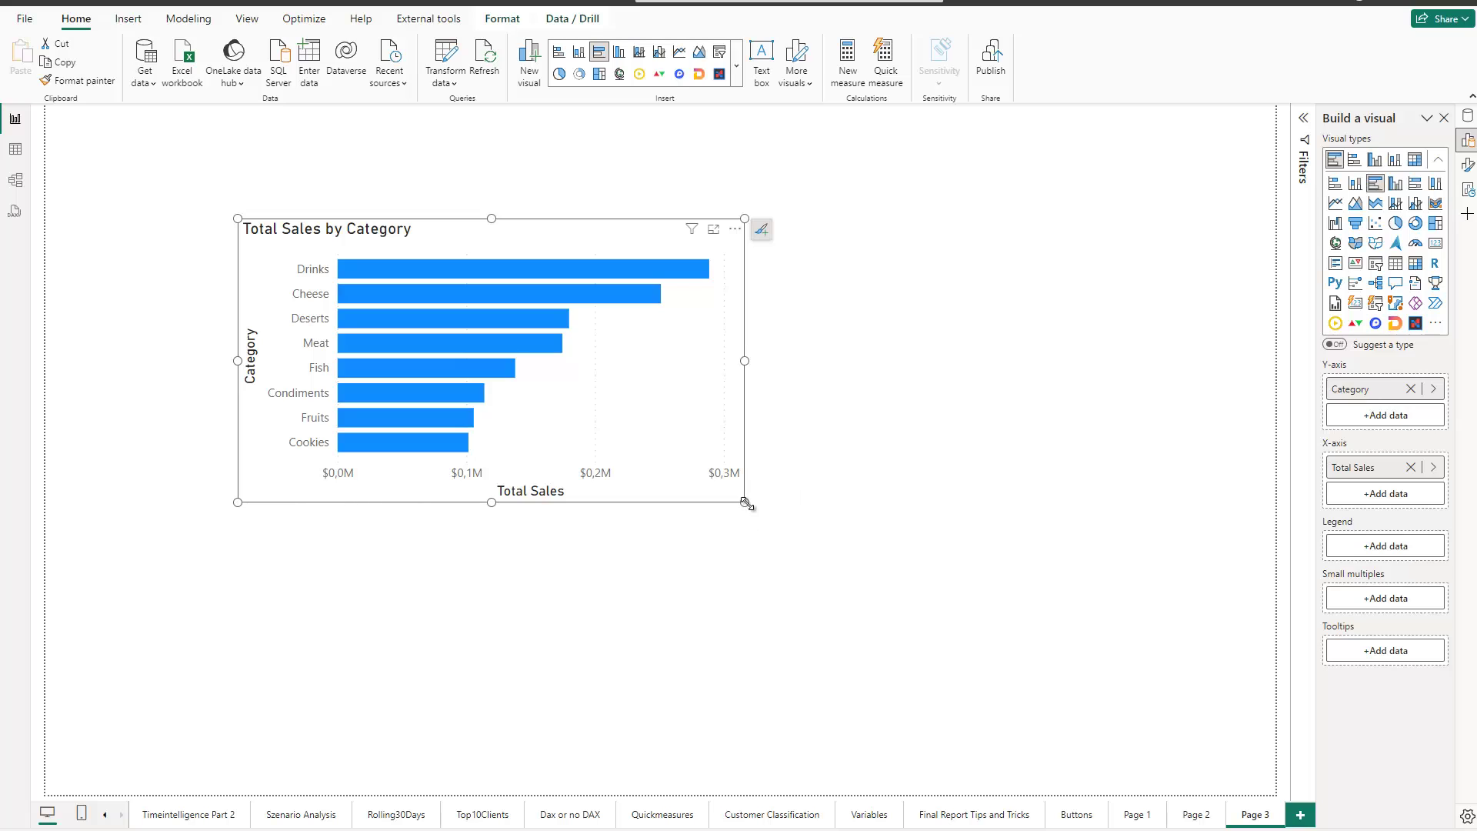
pyautogui.moveTo(745, 504); pyautogui.dragTo(914, 640)
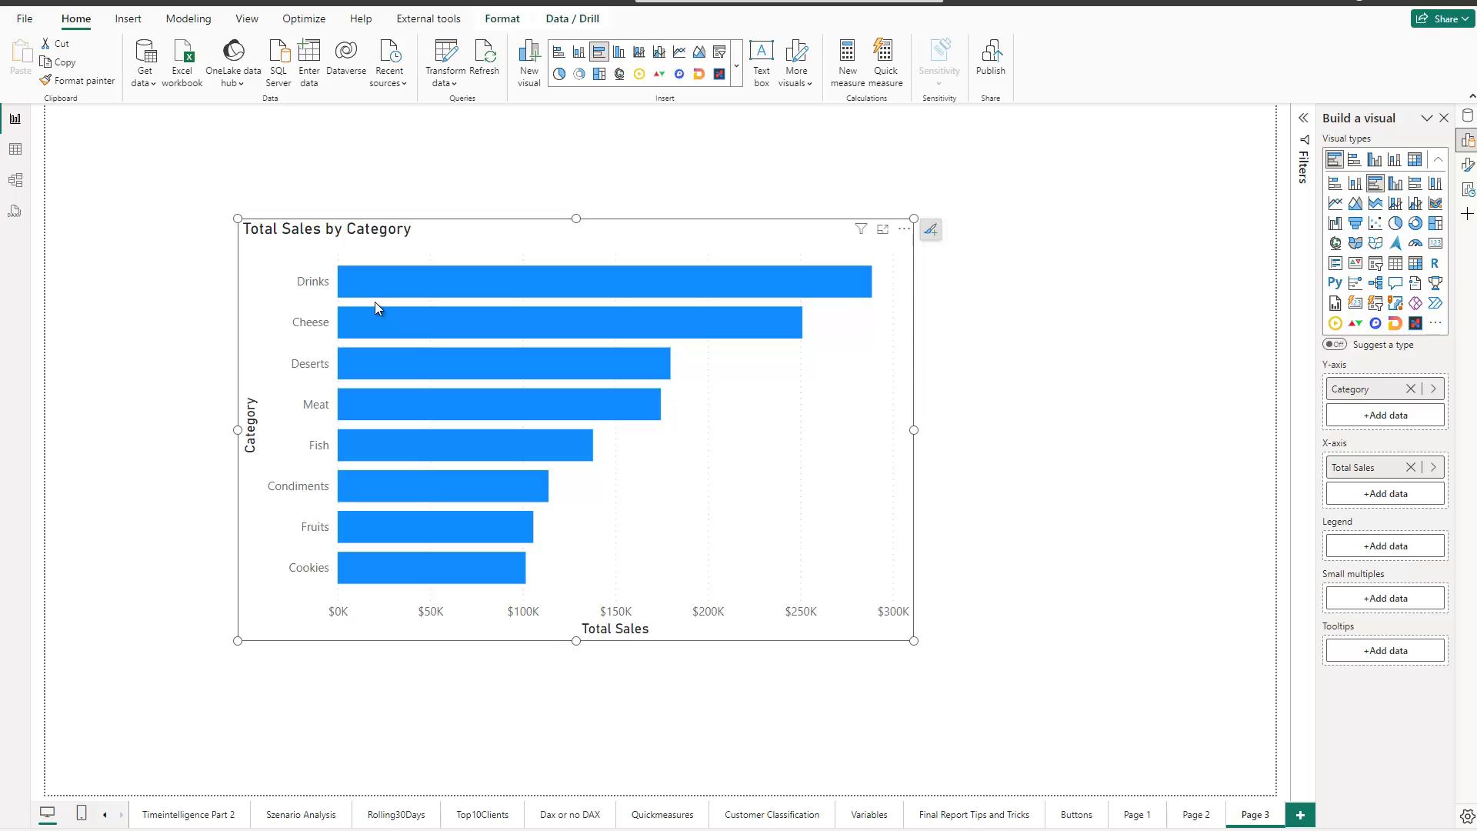
# Add a new Measuretbl measure with the formula Placeholder = 0.
pyautogui.click(1469, 119)
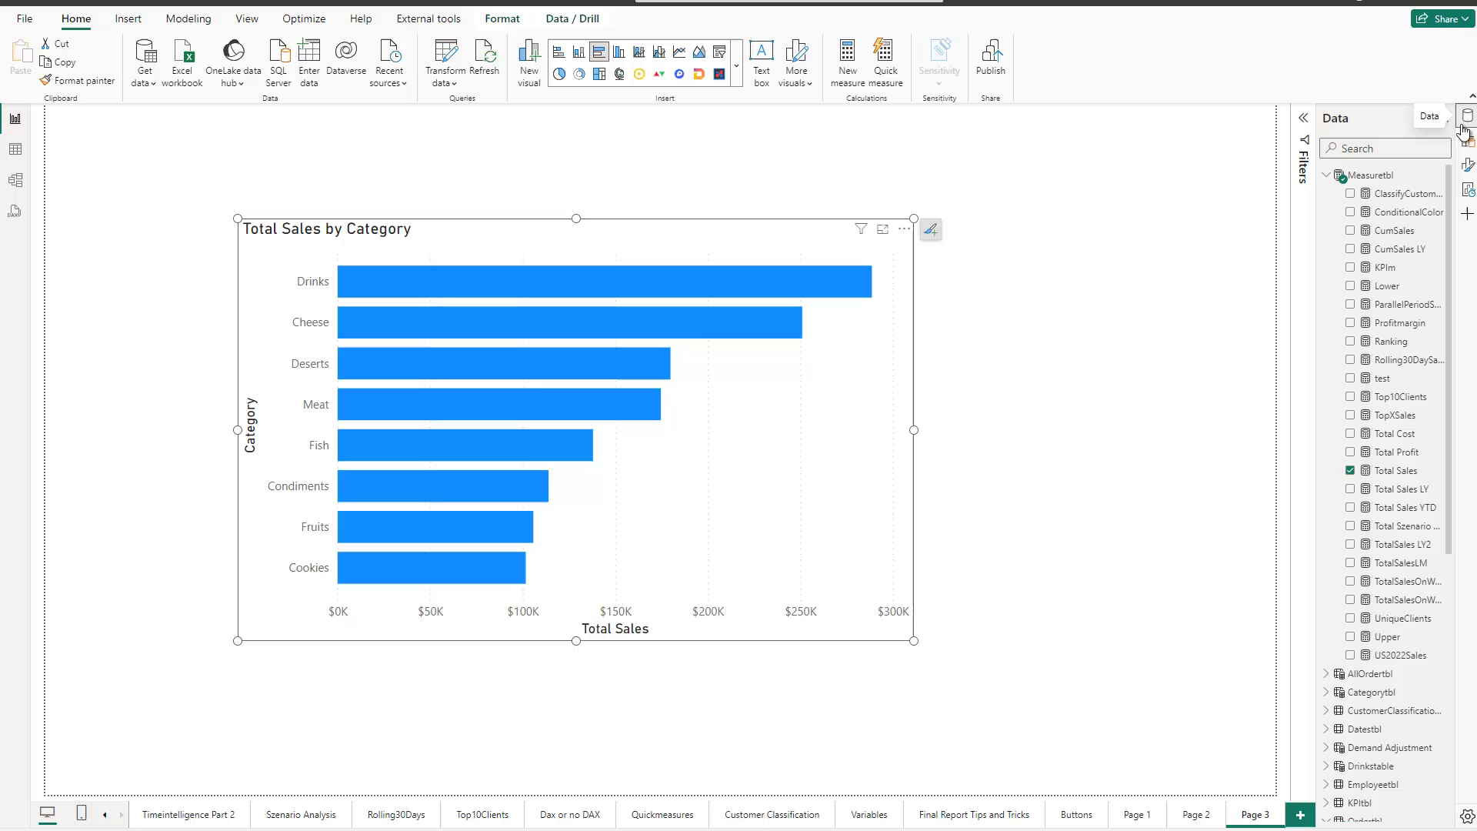
pyautogui.rightClick(1367, 184)
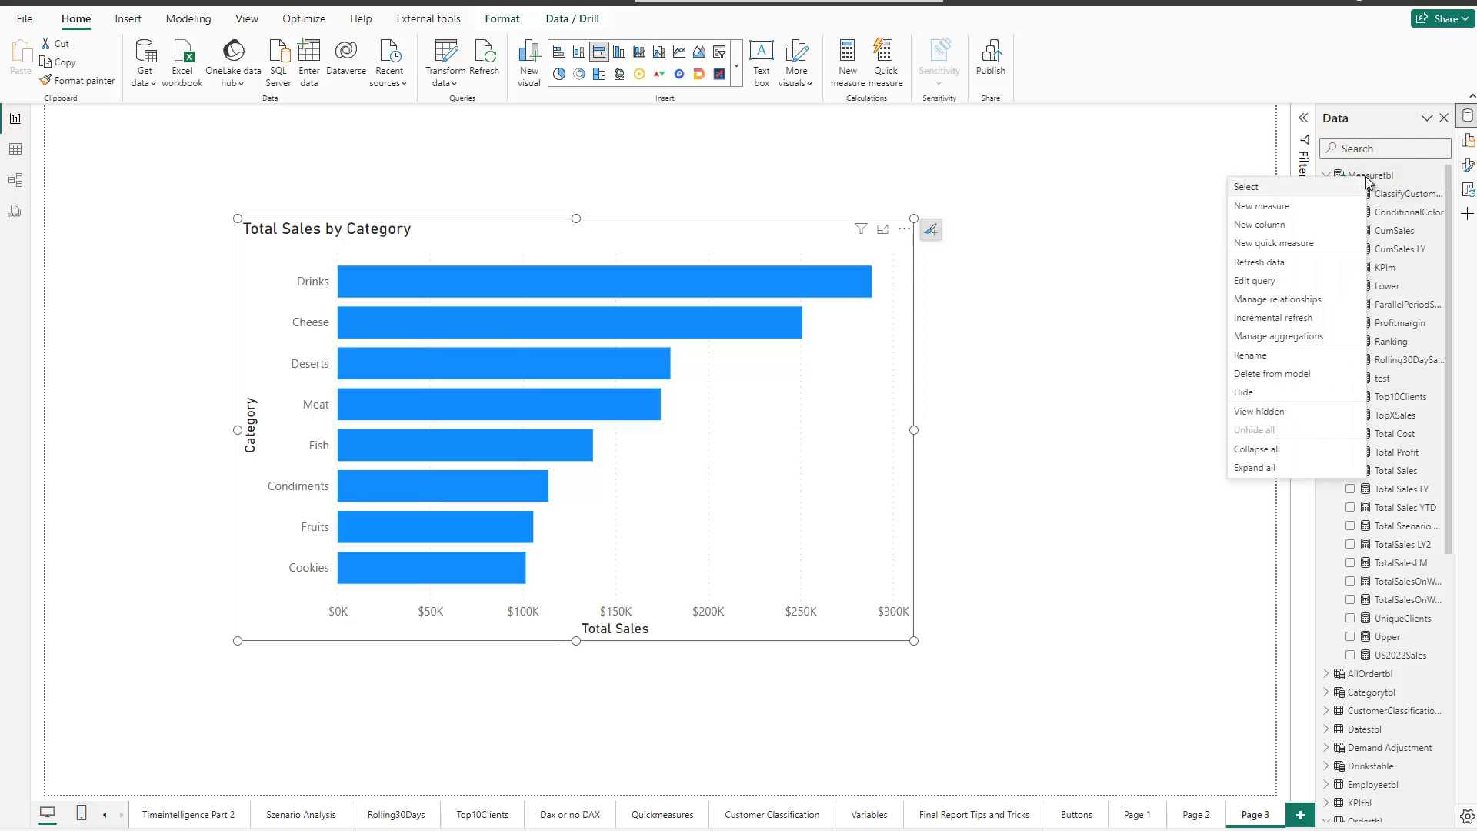
pyautogui.click(1274, 209)
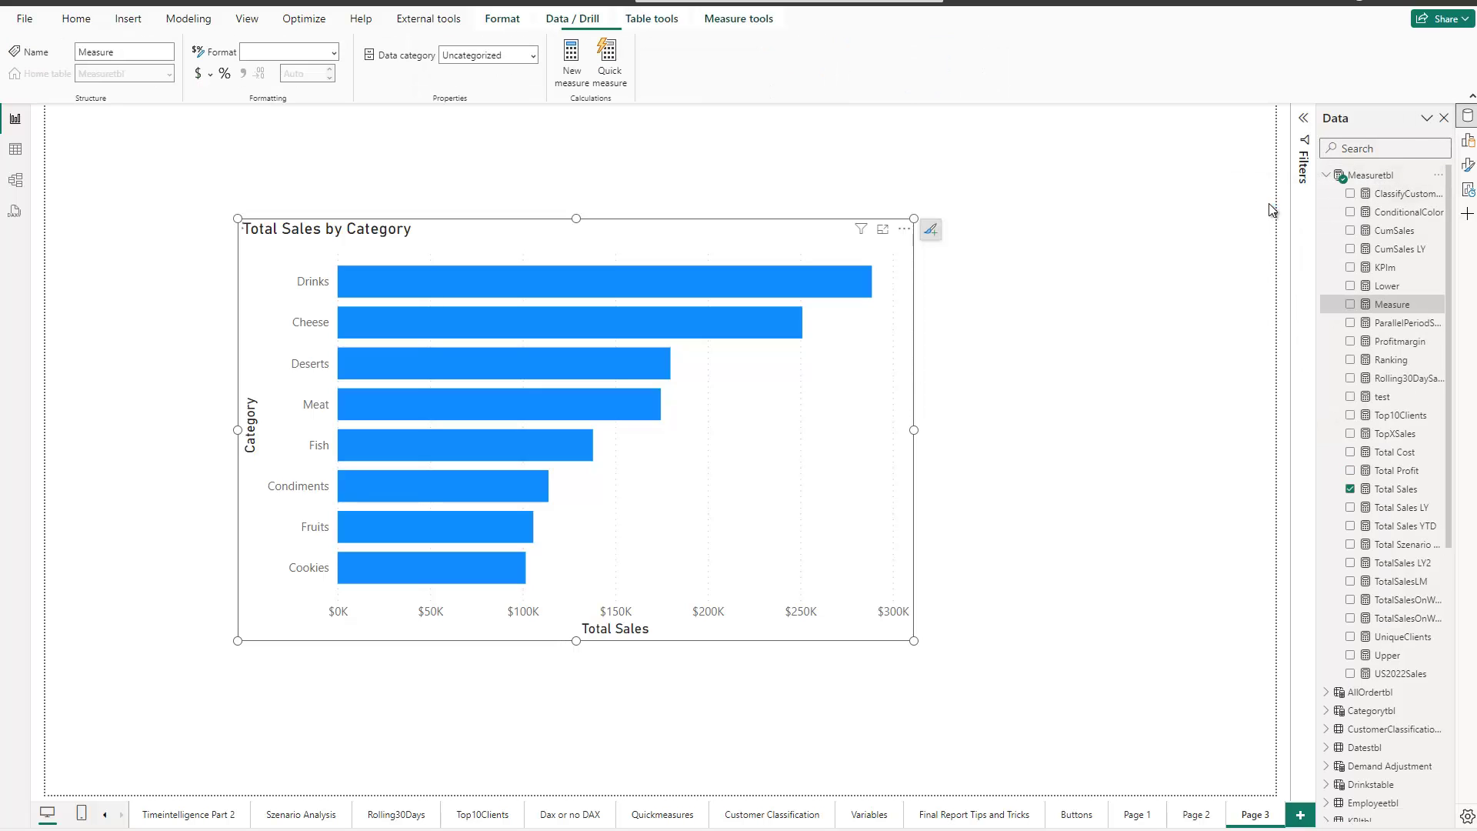
pyautogui.scroll(5, 269, 117)
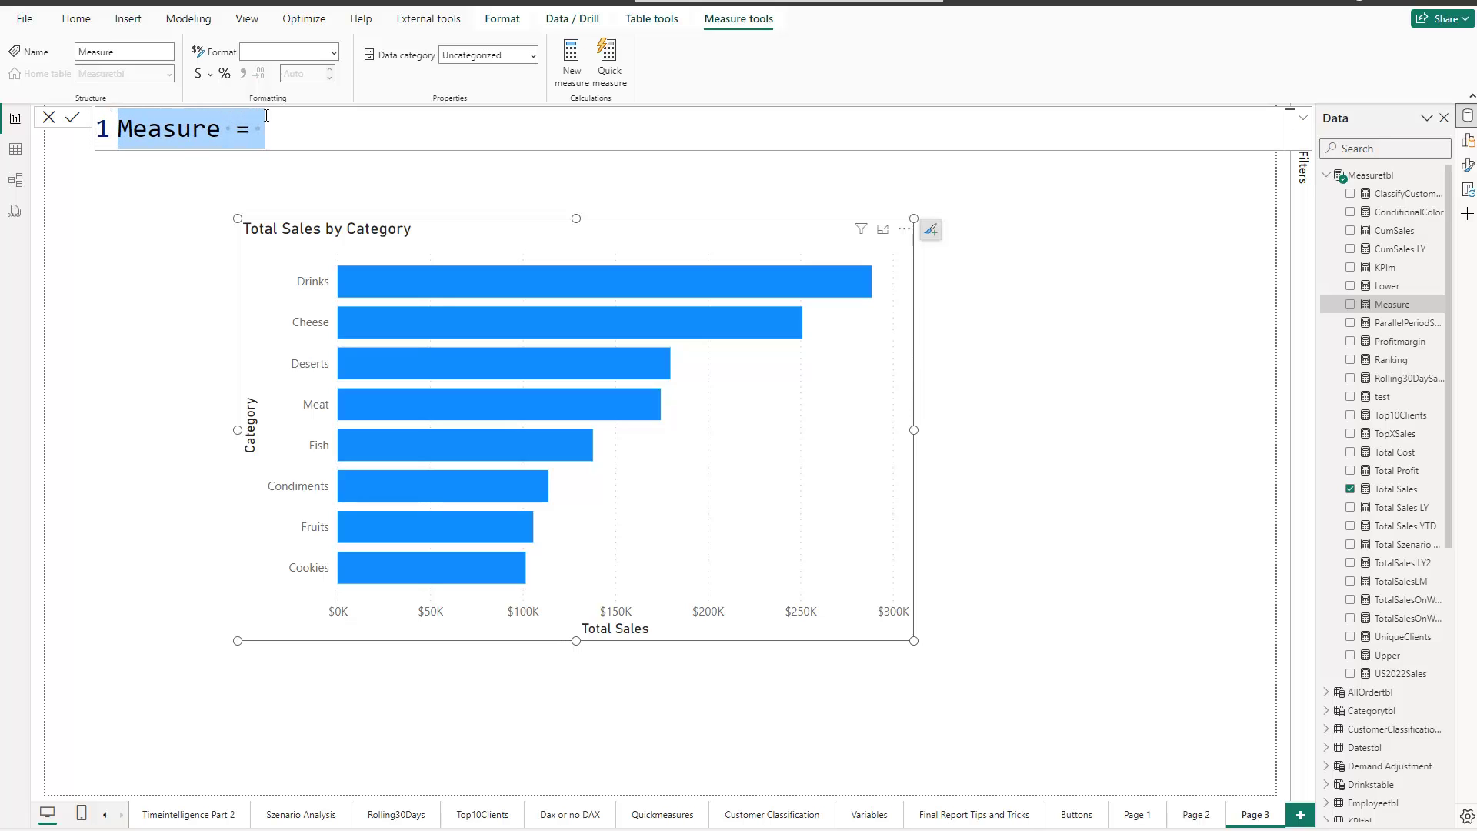
pyautogui.write('Placeh')
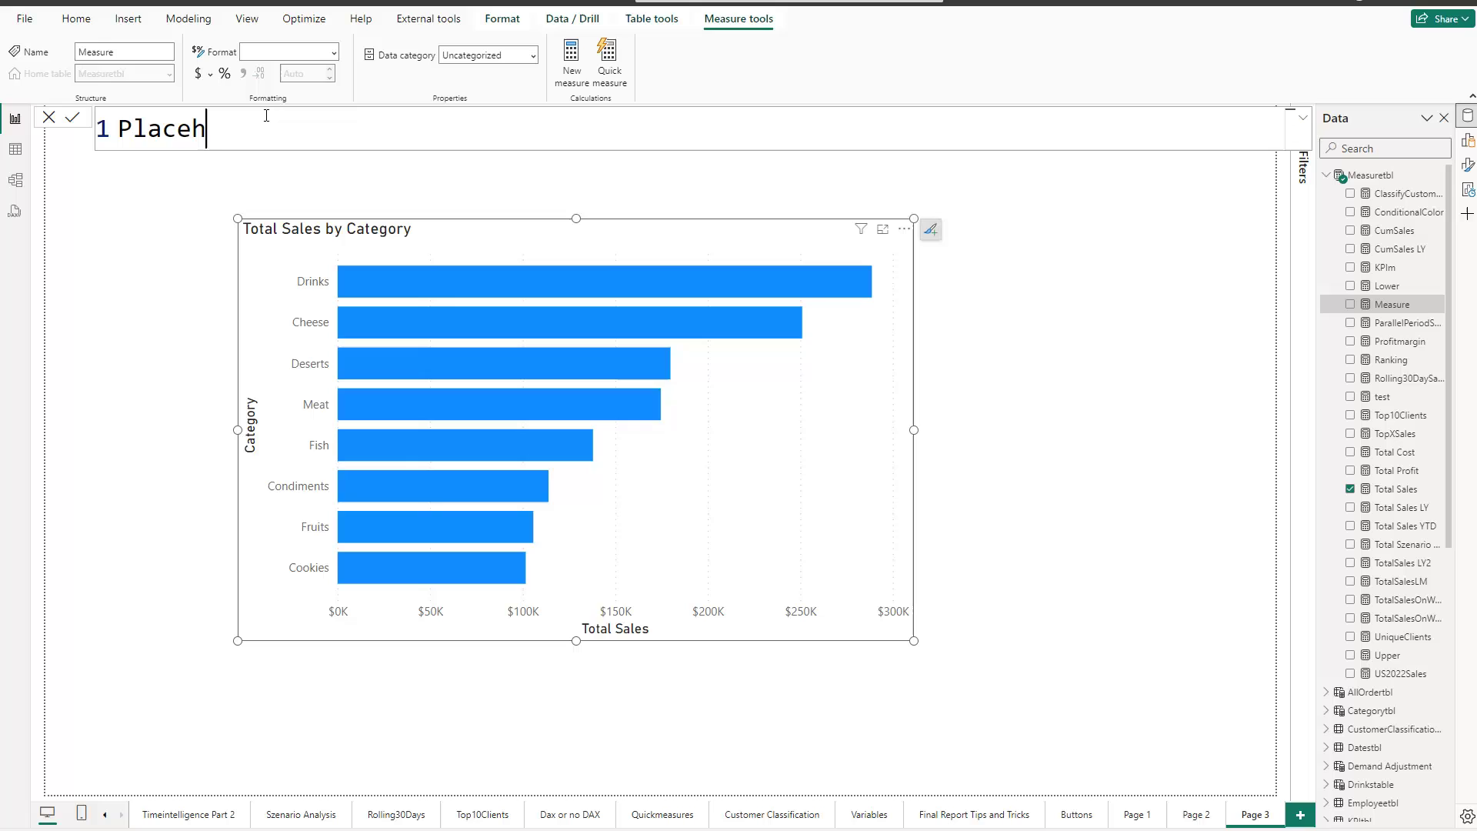
pyautogui.write('older = 0')
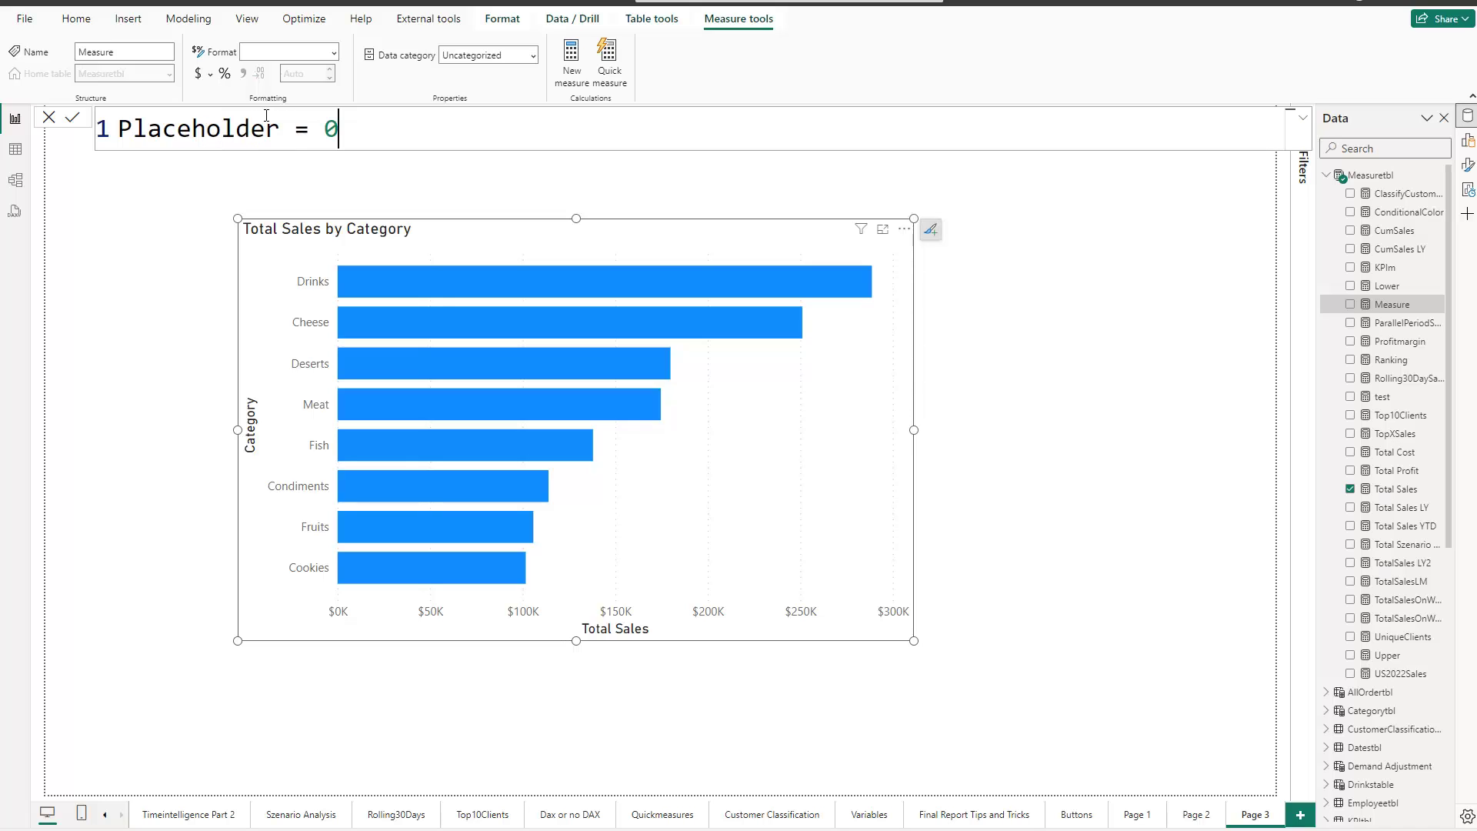
pyautogui.press('Return')
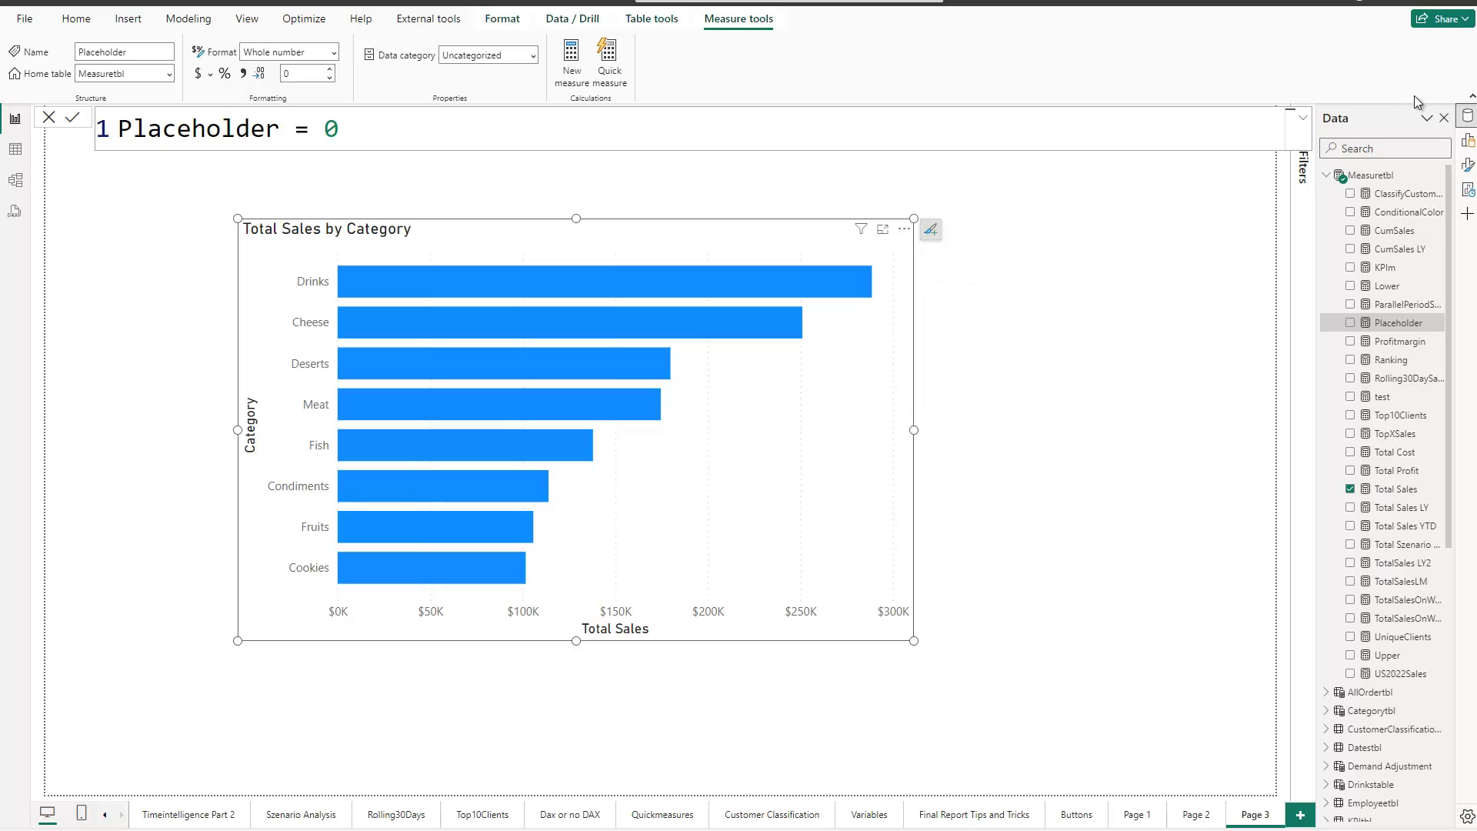
# Drag the Placeholder measure onto the bar chart so it appears beside Total Sales.
pyautogui.click(1469, 142)
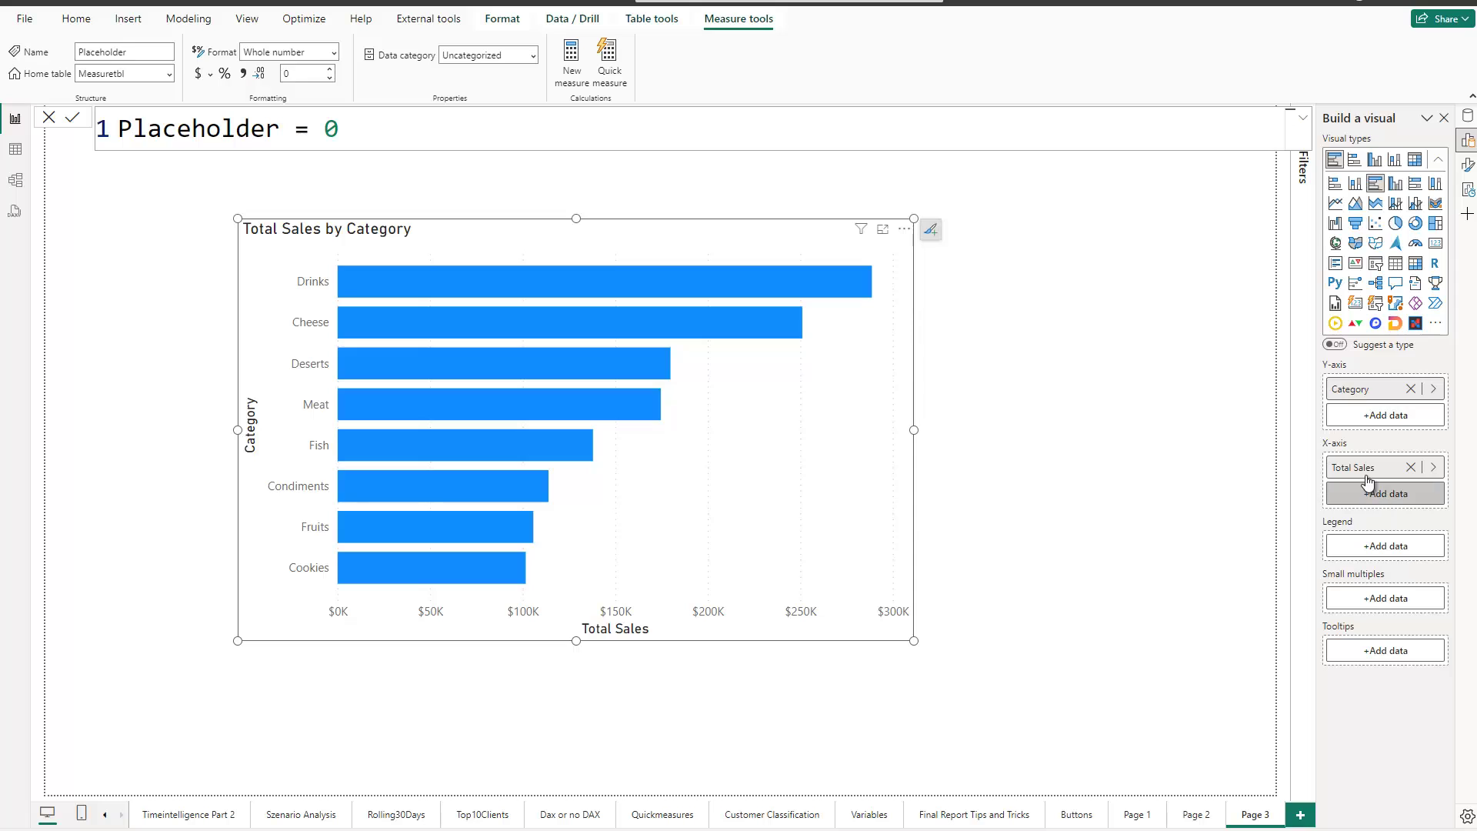
pyautogui.click(1469, 117)
pyautogui.moveTo(1394, 323); pyautogui.dragTo(854, 435)
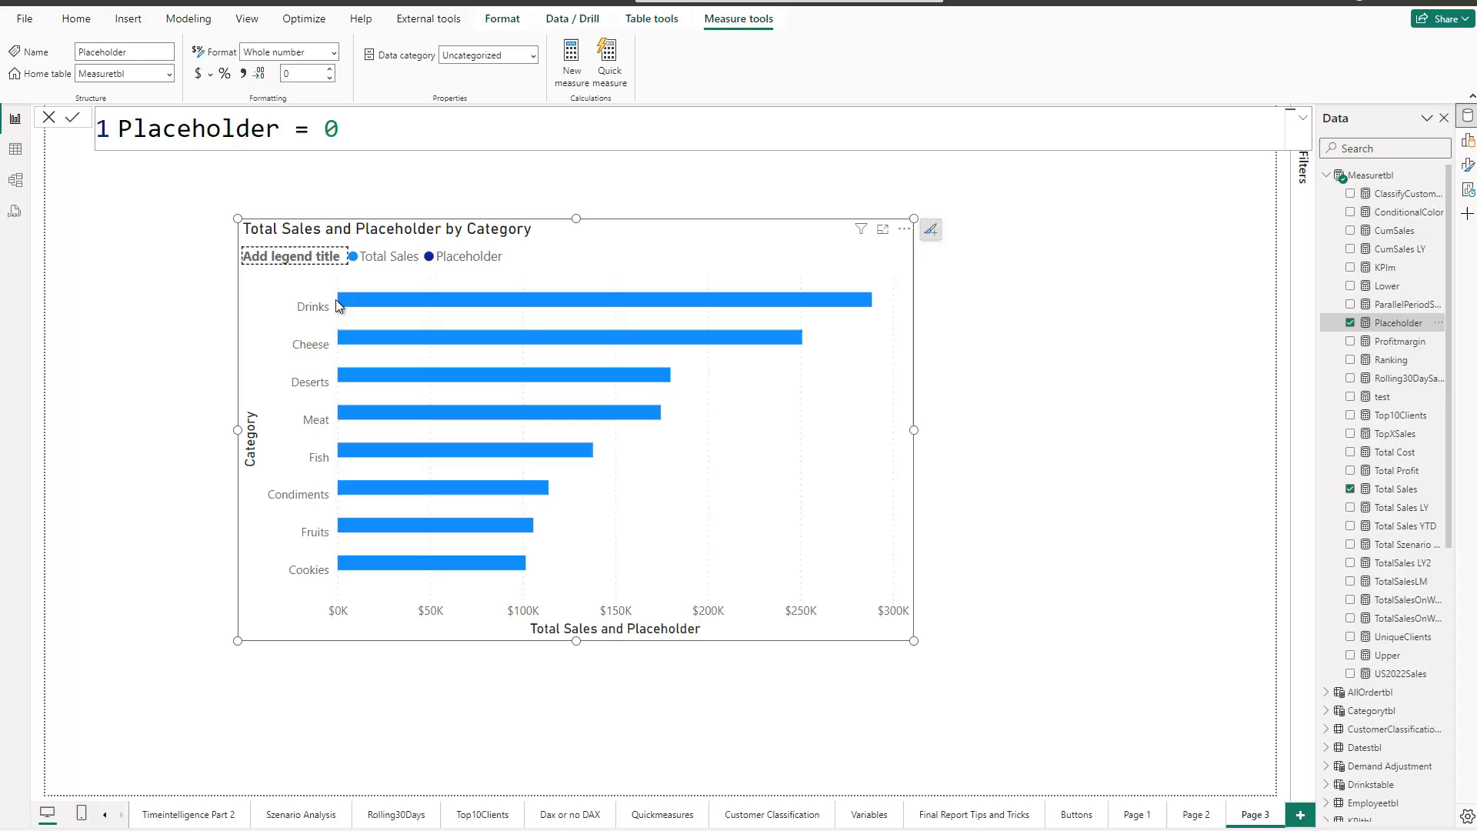
pyautogui.moveTo(344, 305)
# Reorder the X-axis values so Placeholder comes before Total Sales.
pyautogui.click(1469, 142)
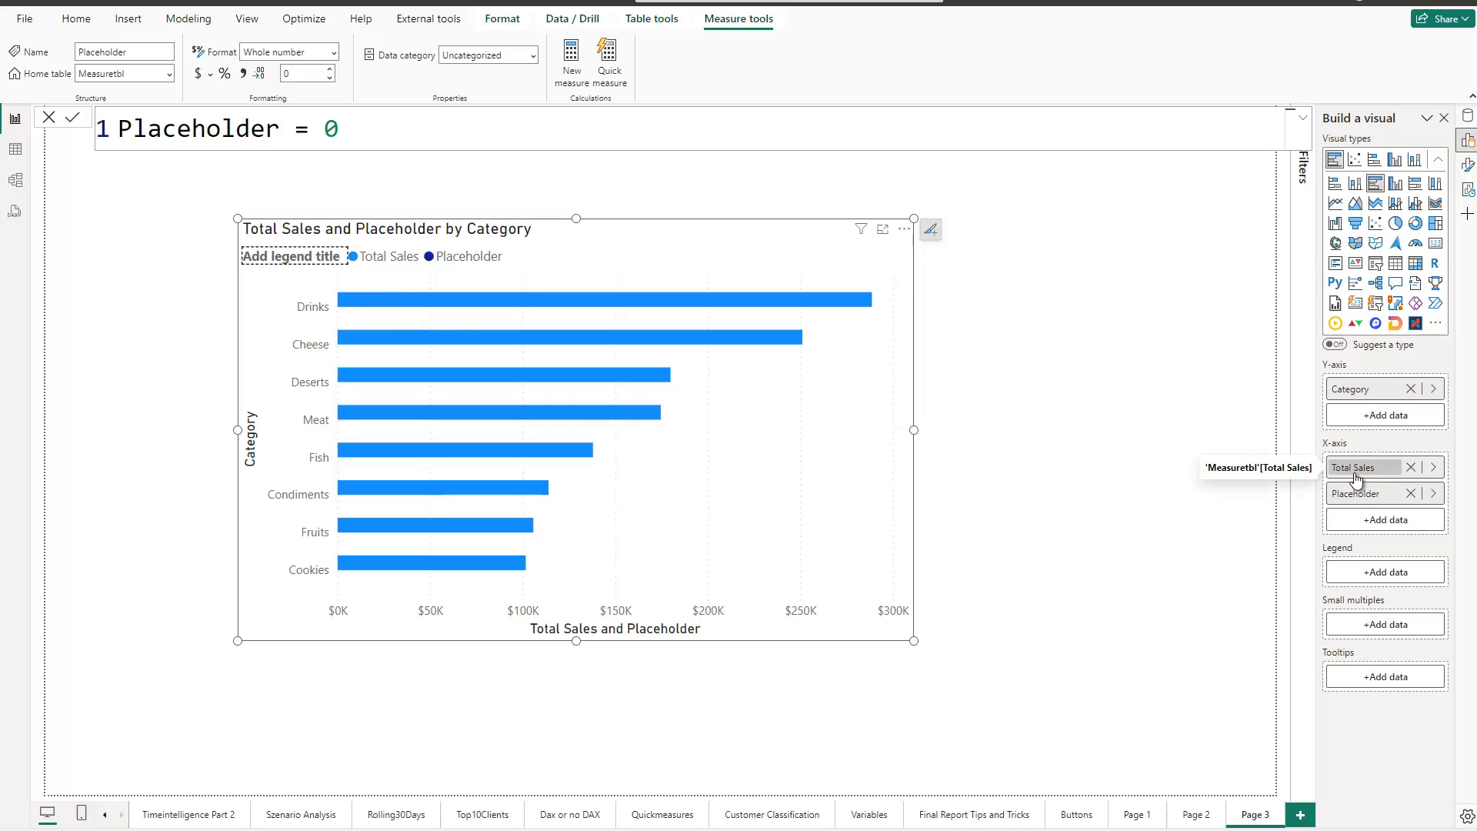
pyautogui.moveTo(1355, 479); pyautogui.dragTo(1363, 523)
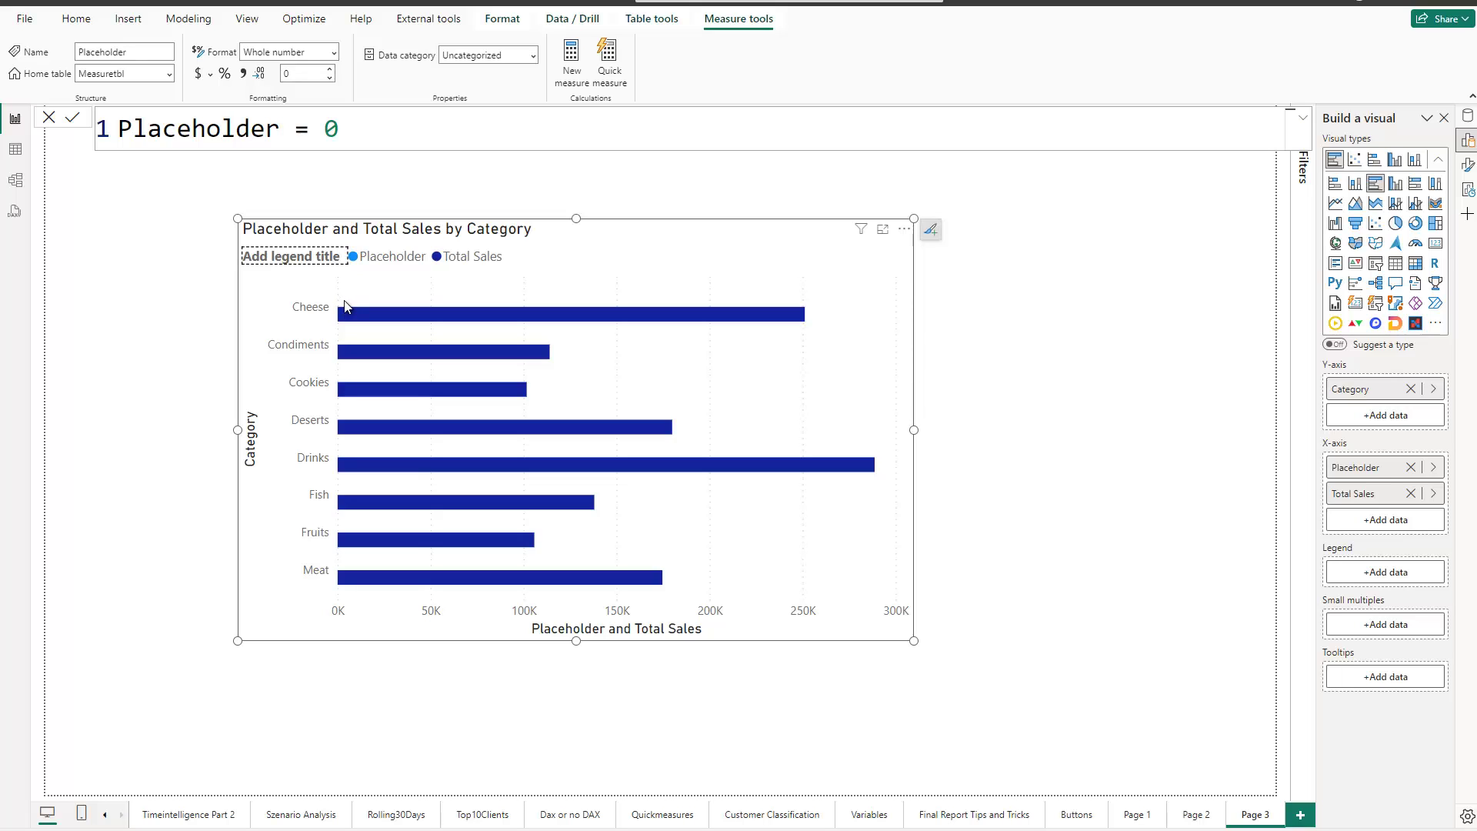
# Add a Measuretbl measure defined as Label = SELECTEDVALUE(Ordertbl[Category]).
pyautogui.click(1466, 120)
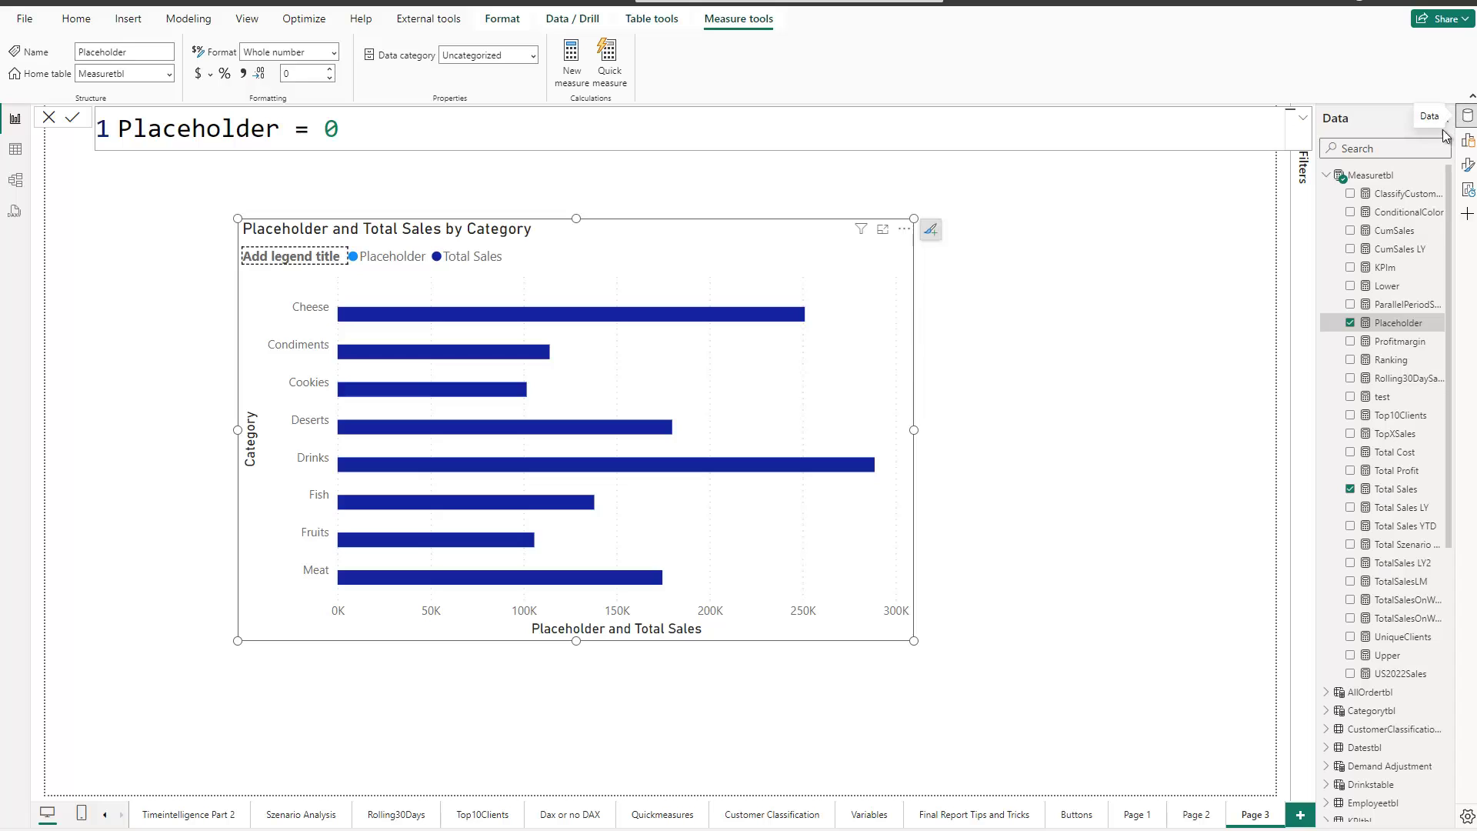
pyautogui.rightClick(1359, 176)
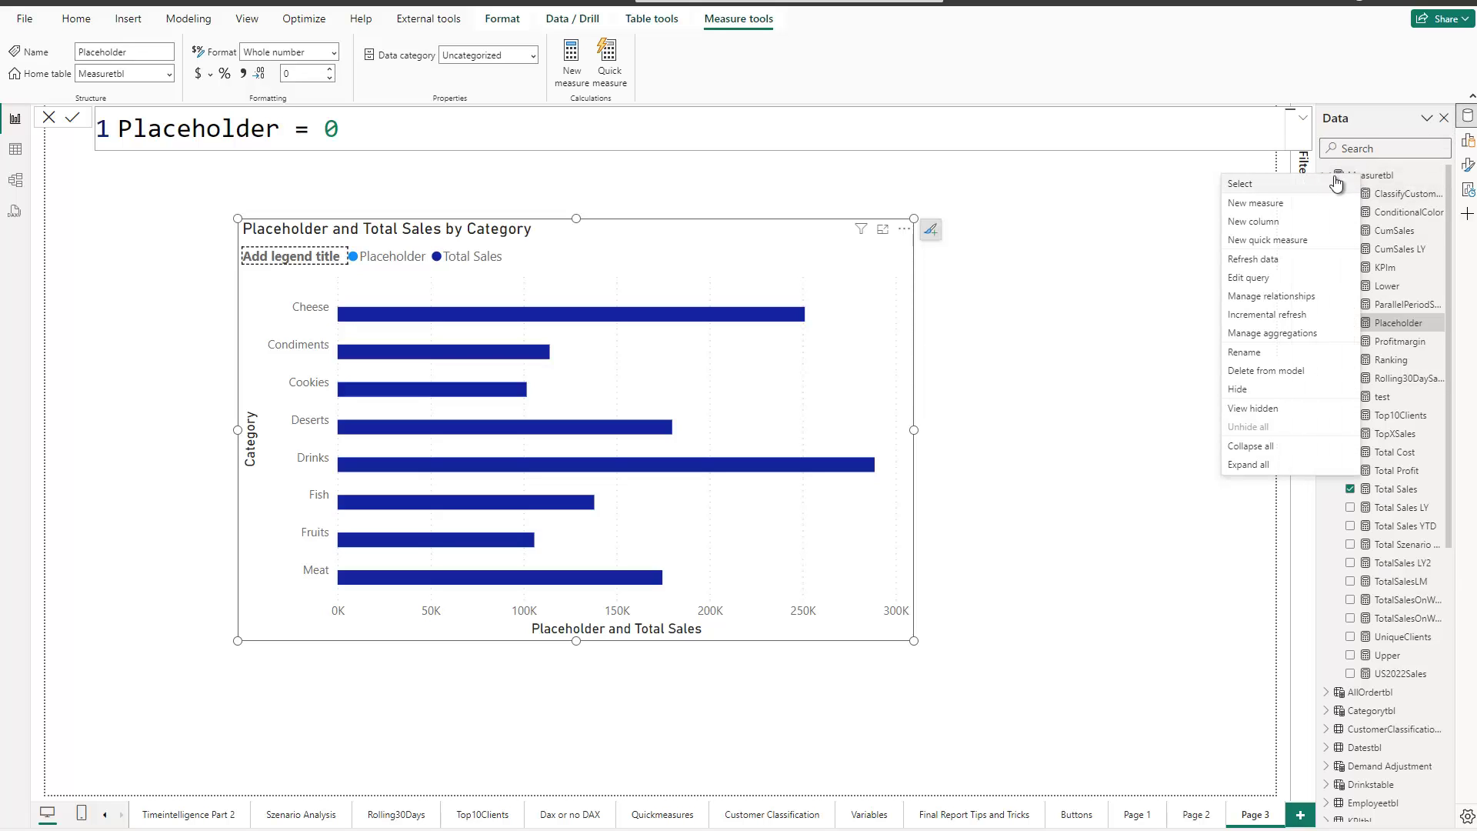
pyautogui.click(1264, 204)
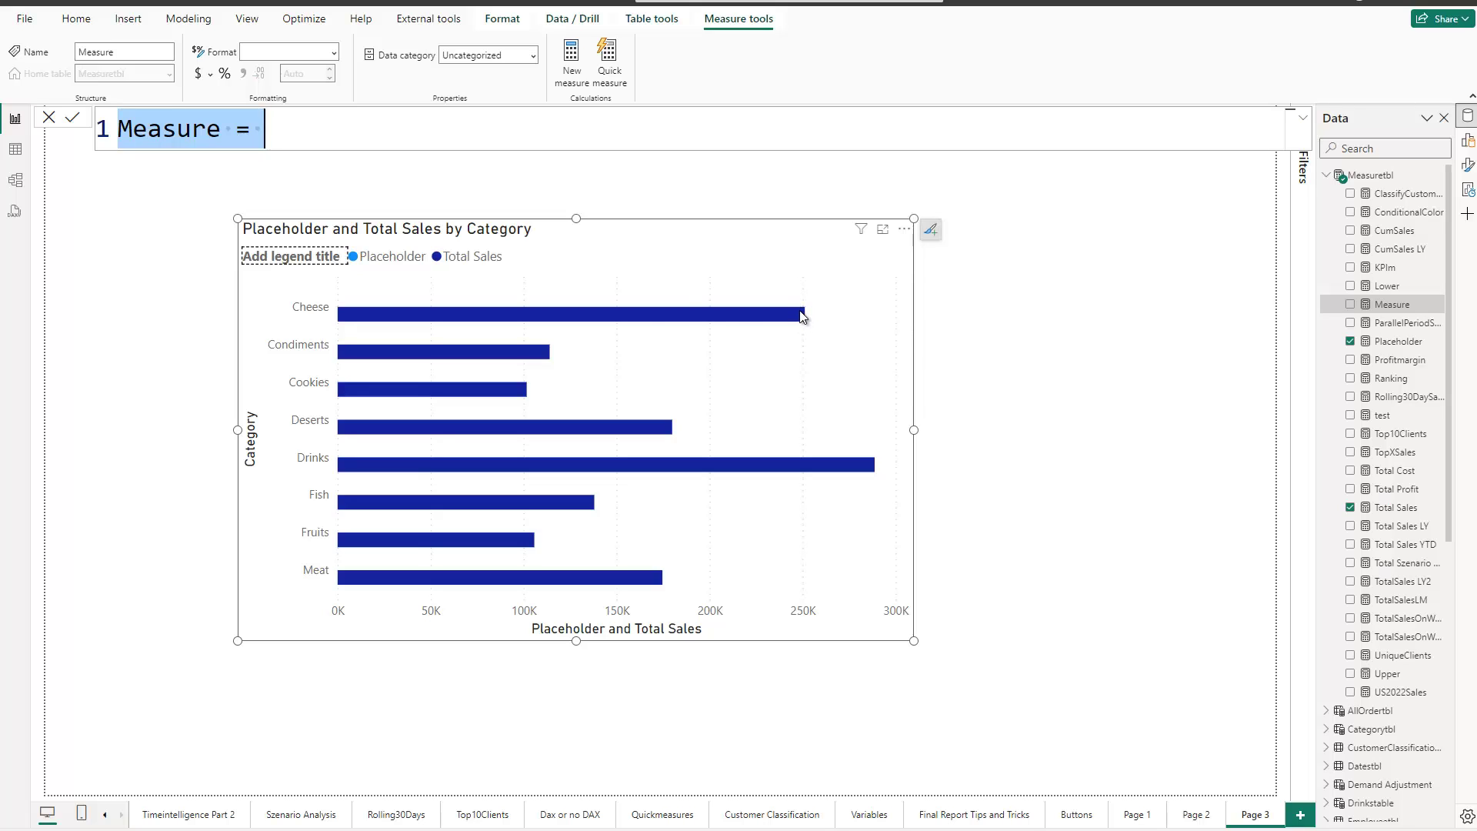
pyautogui.moveTo(803, 311)
pyautogui.press('BackSpace')
pyautogui.write('Label = ')
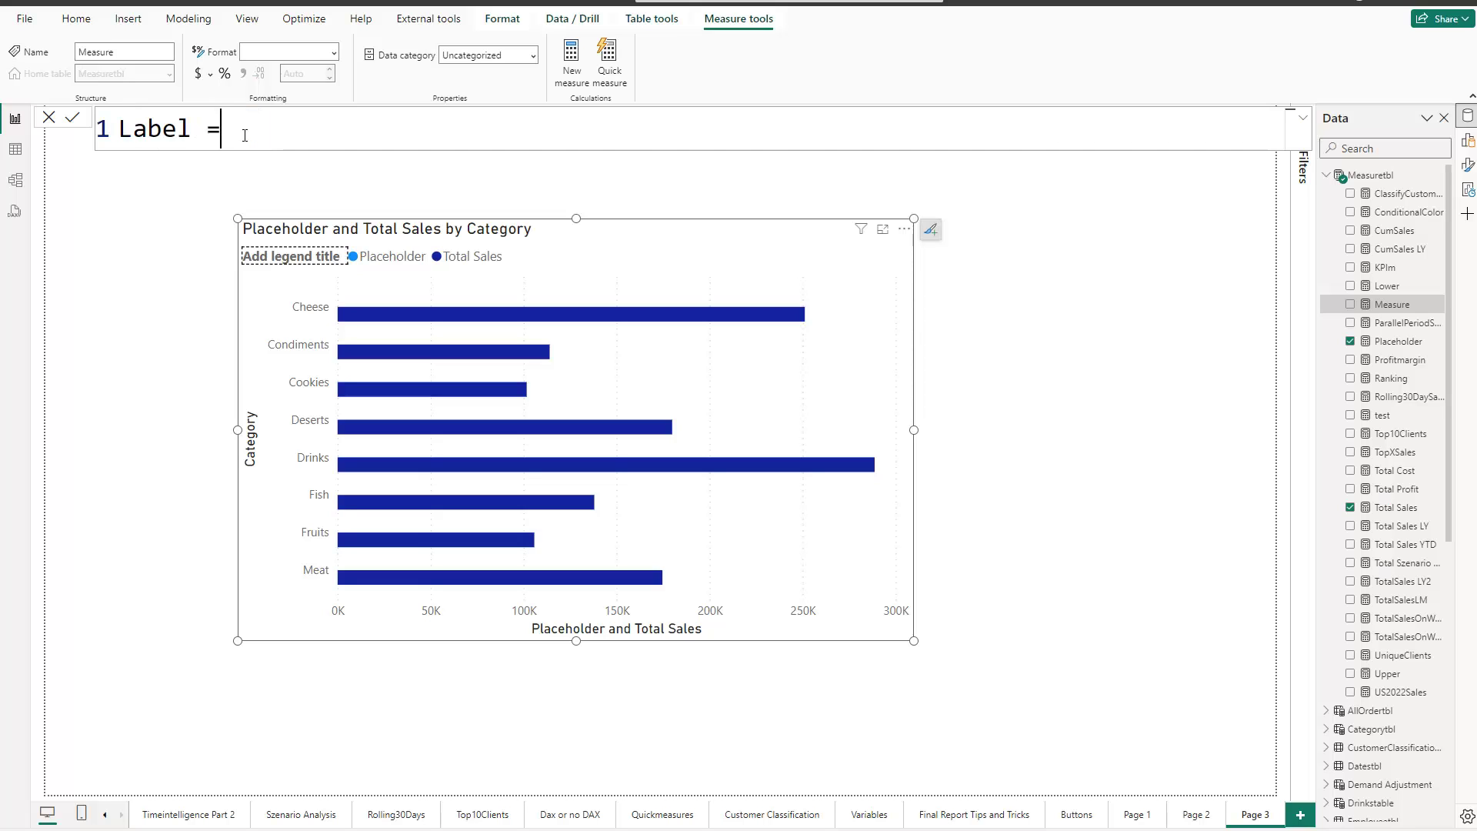
pyautogui.write('S')
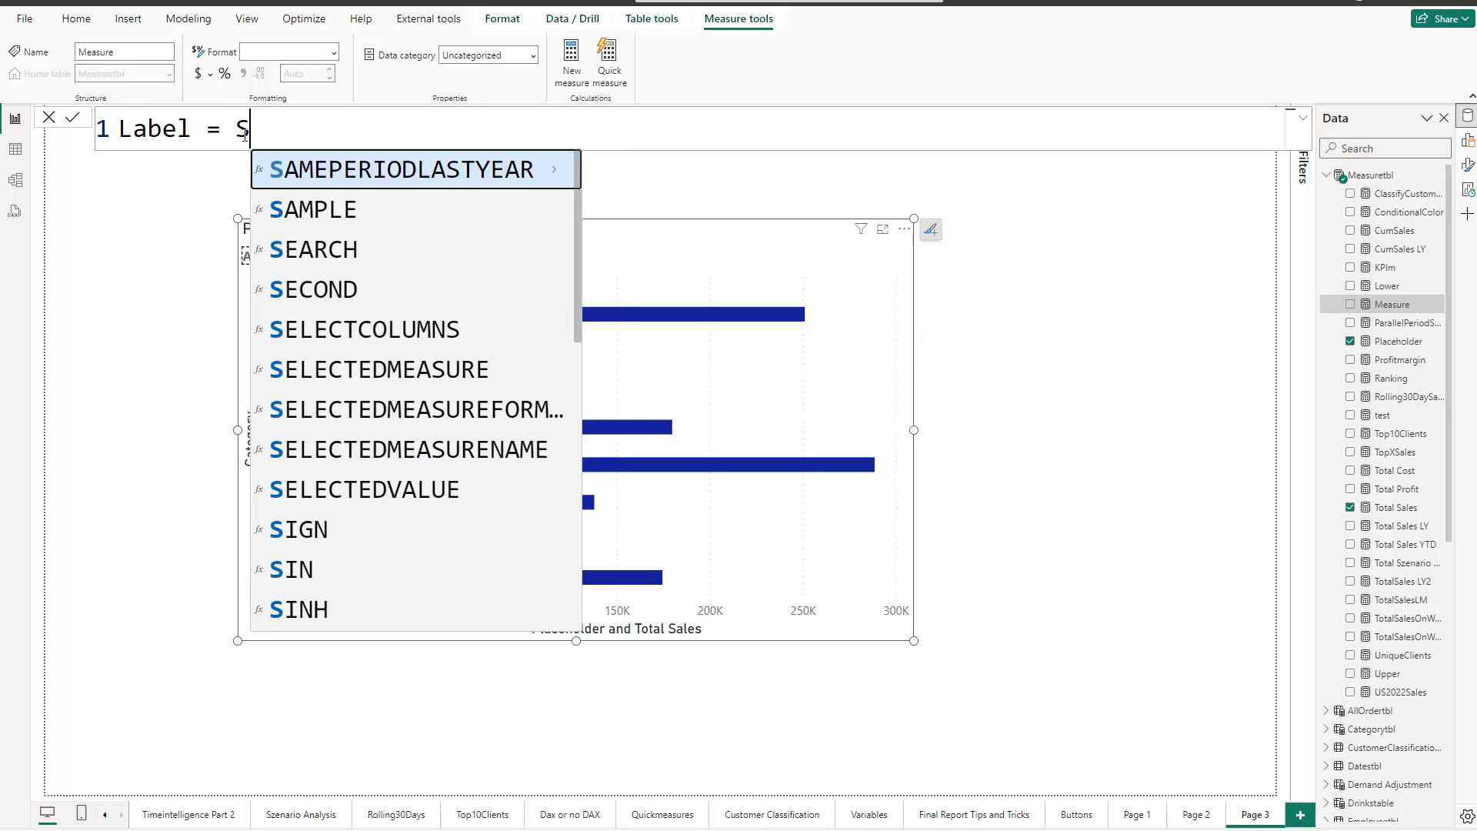
pyautogui.write('ELECTEDVALUE(')
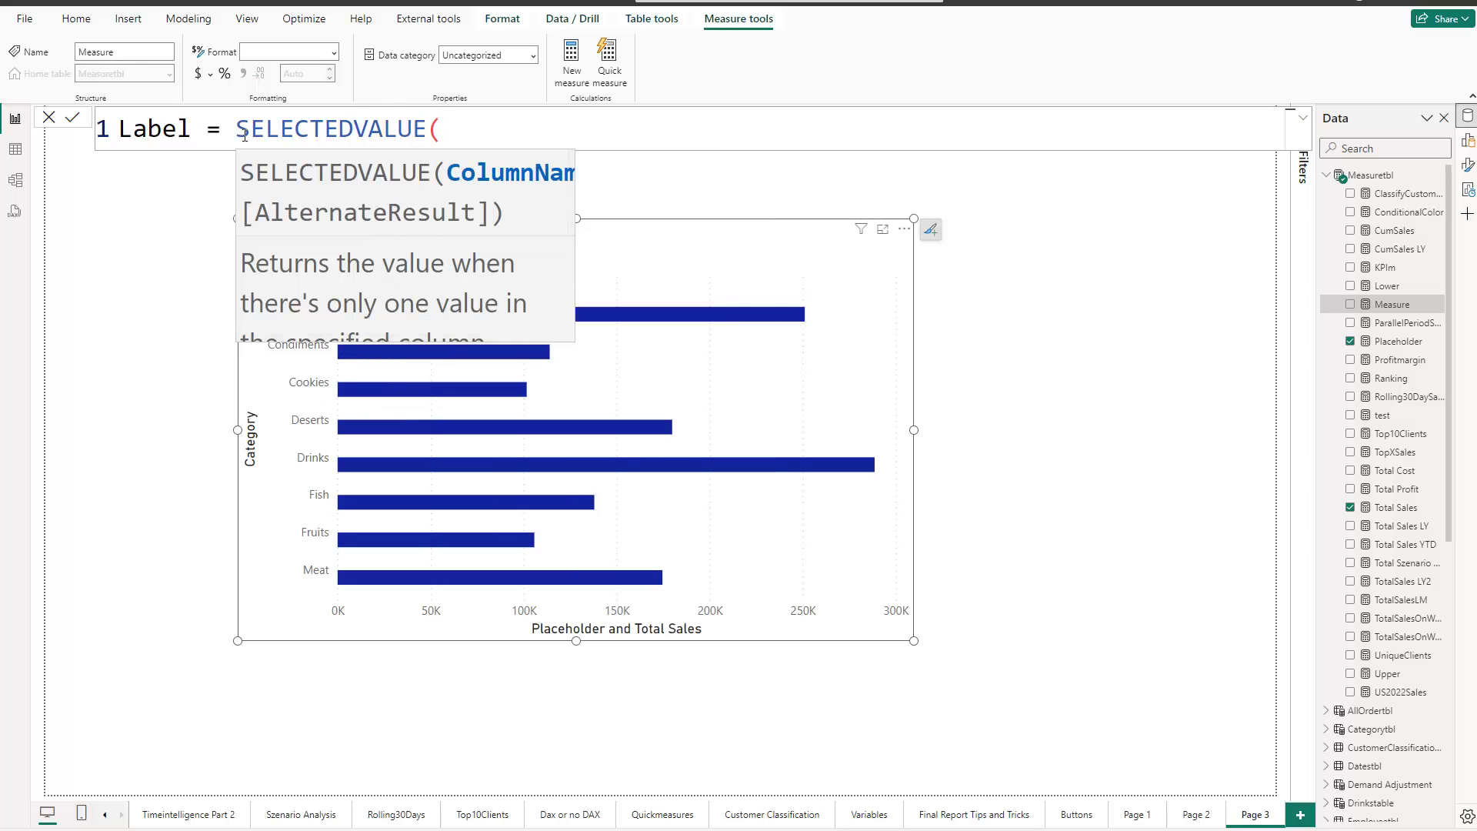
pyautogui.write('Cate')
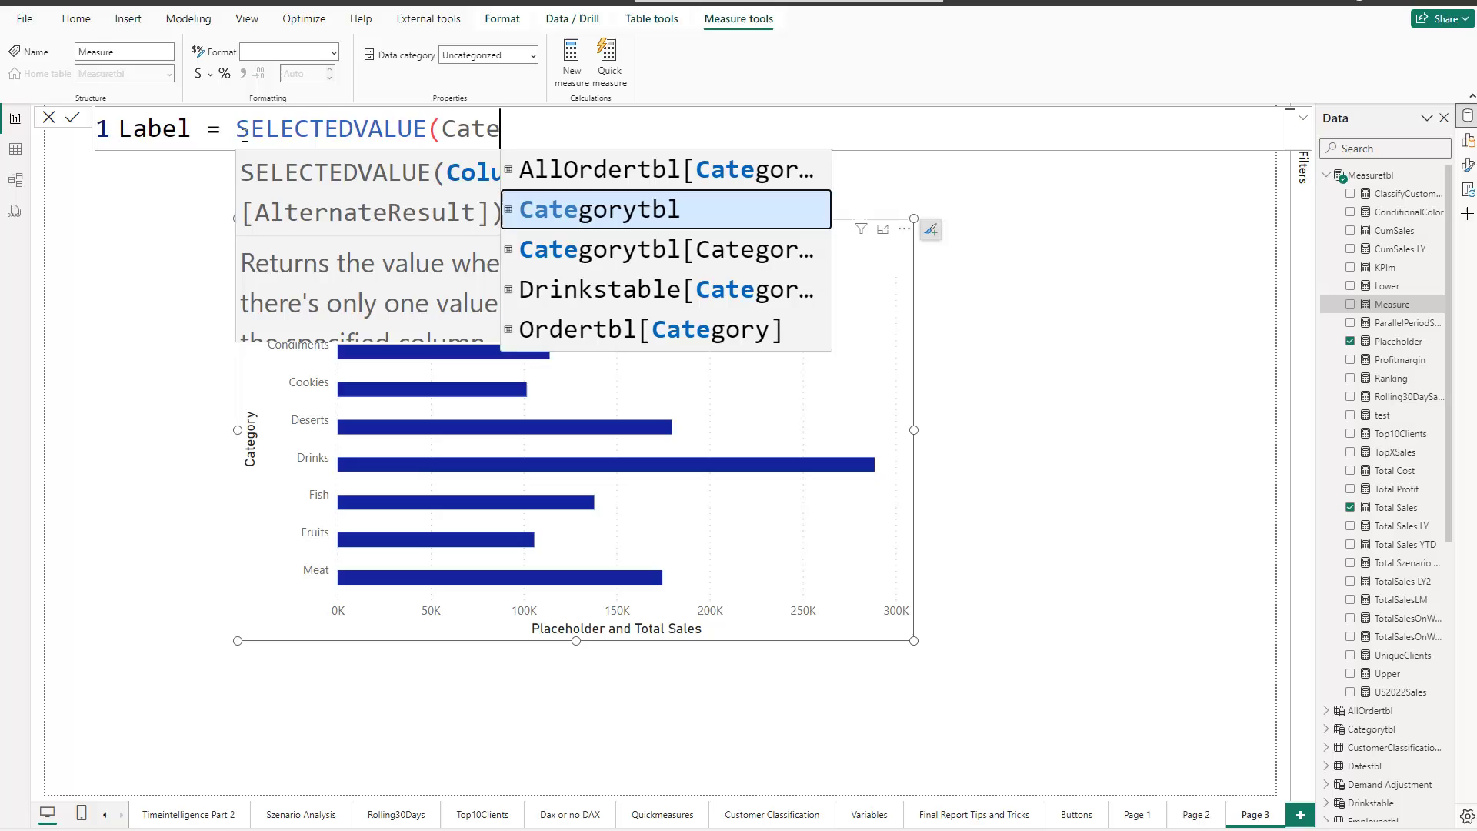
pyautogui.write('g')
pyautogui.press('Down')
pyautogui.press('Down')
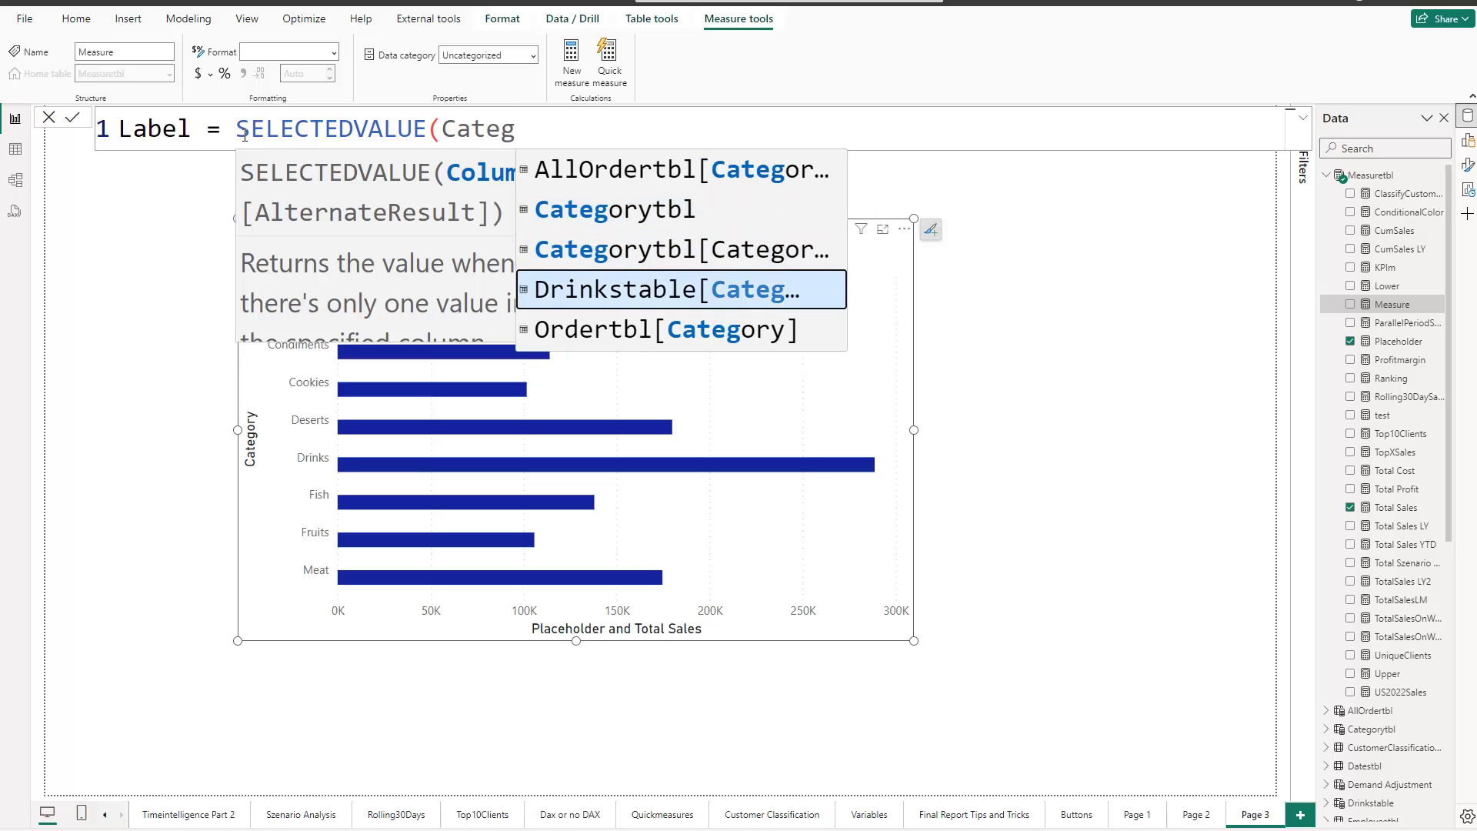
pyautogui.press('Down')
pyautogui.press('Tab')
pyautogui.write(')')
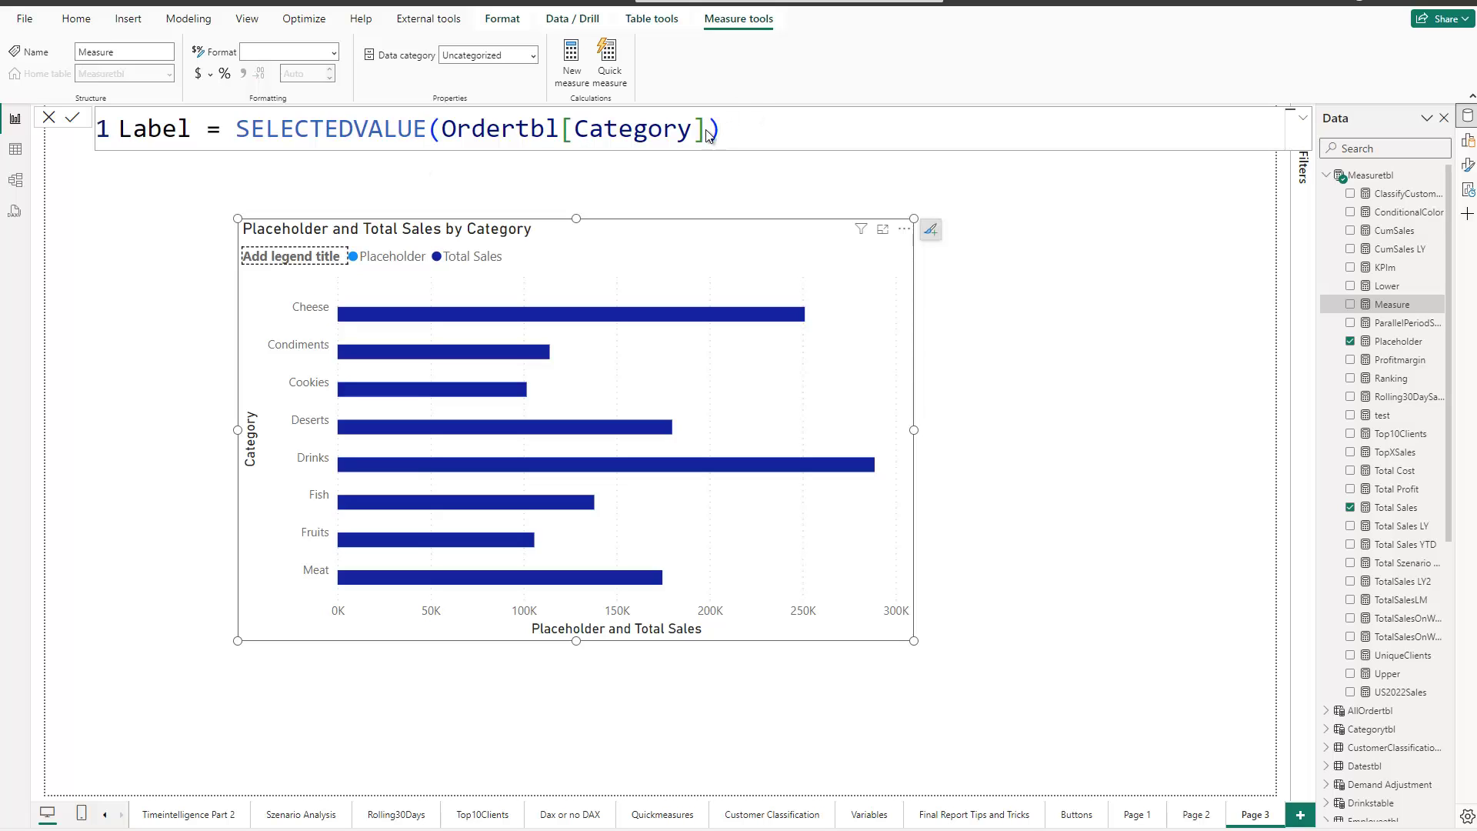
pyautogui.press('Return')
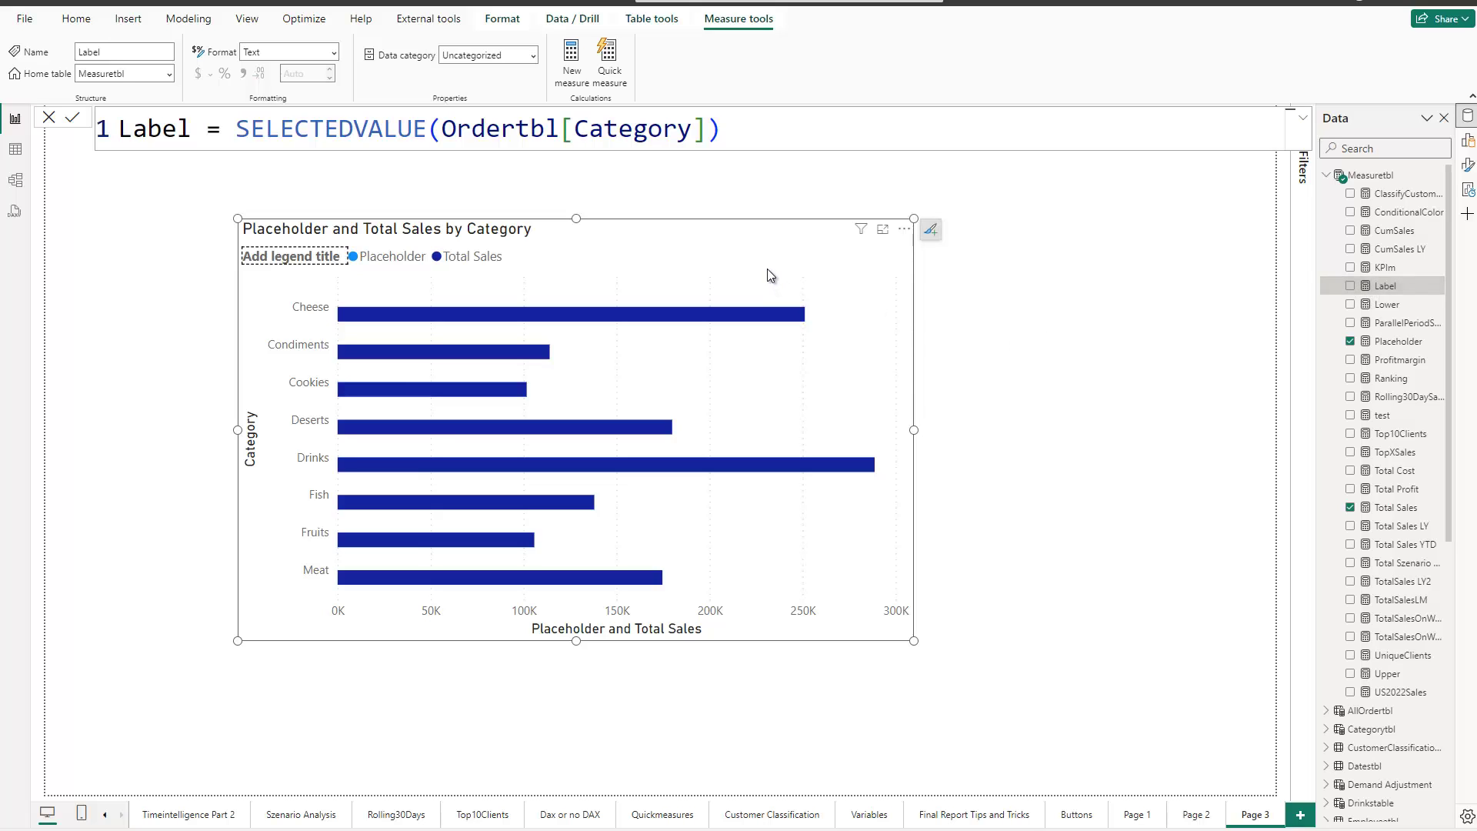
# Switch on the bar chart's data labels and expand their series settings.
pyautogui.click(933, 237)
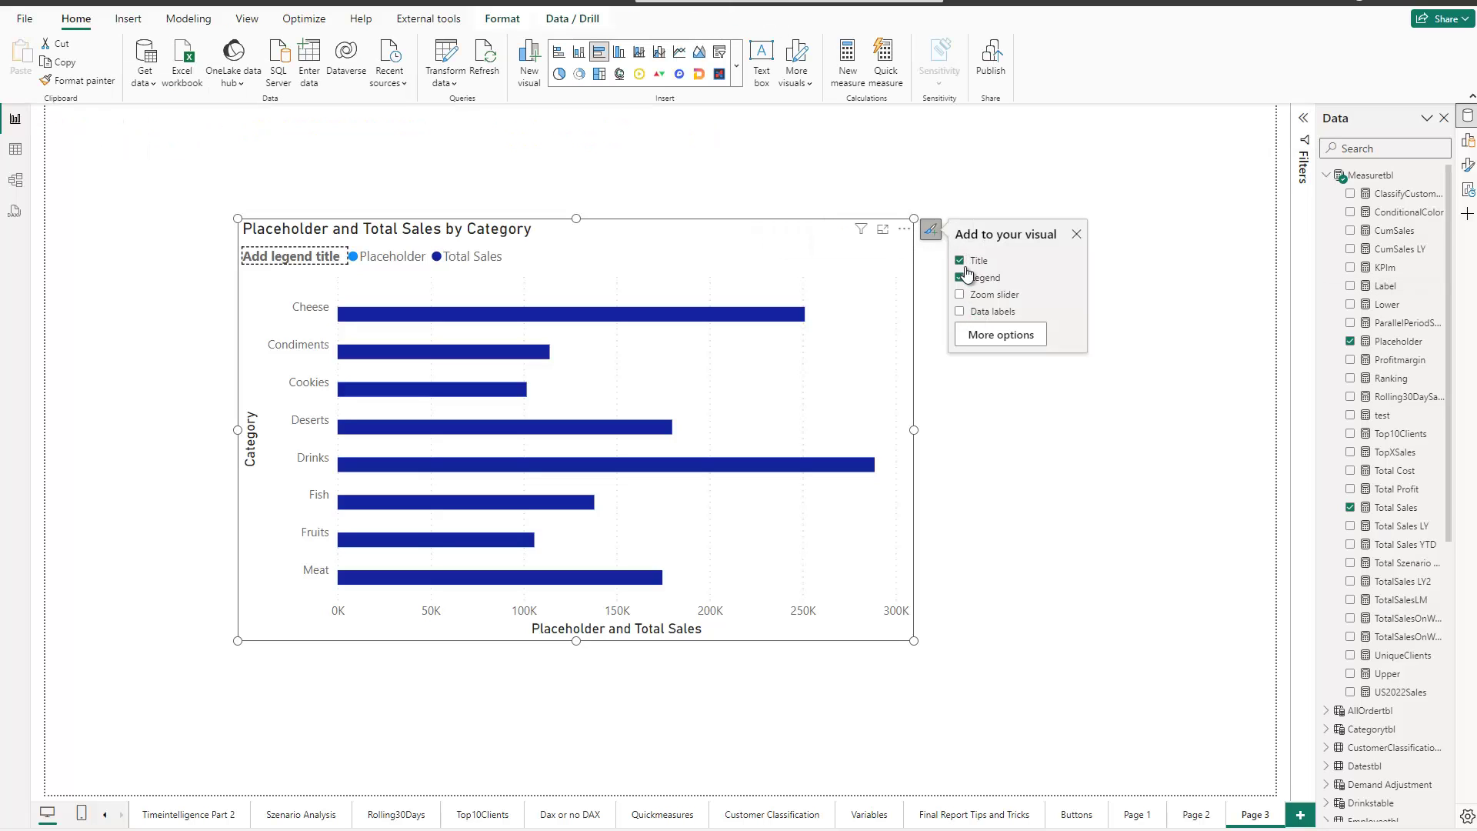
pyautogui.click(1004, 345)
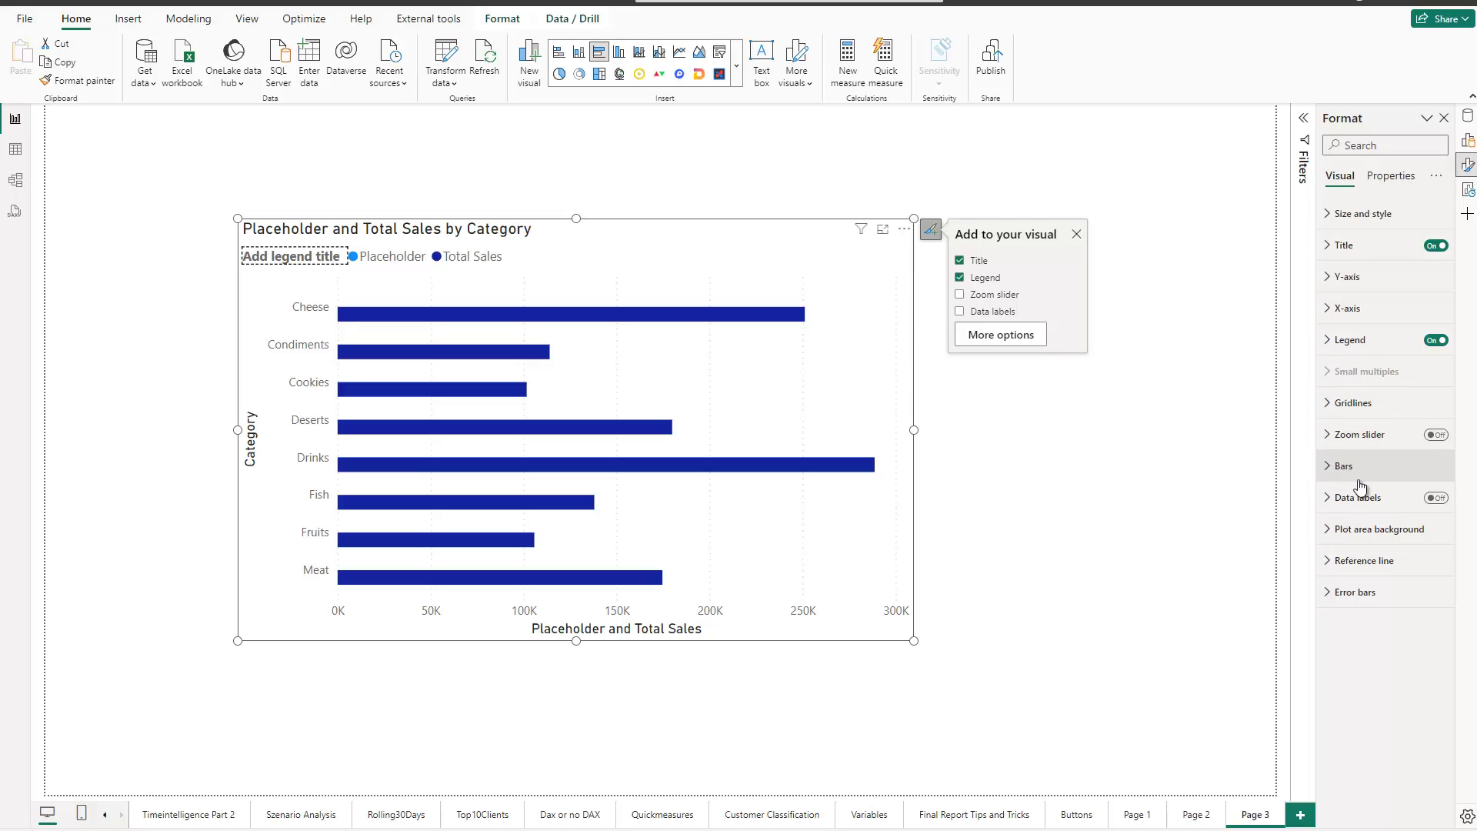
pyautogui.click(1435, 498)
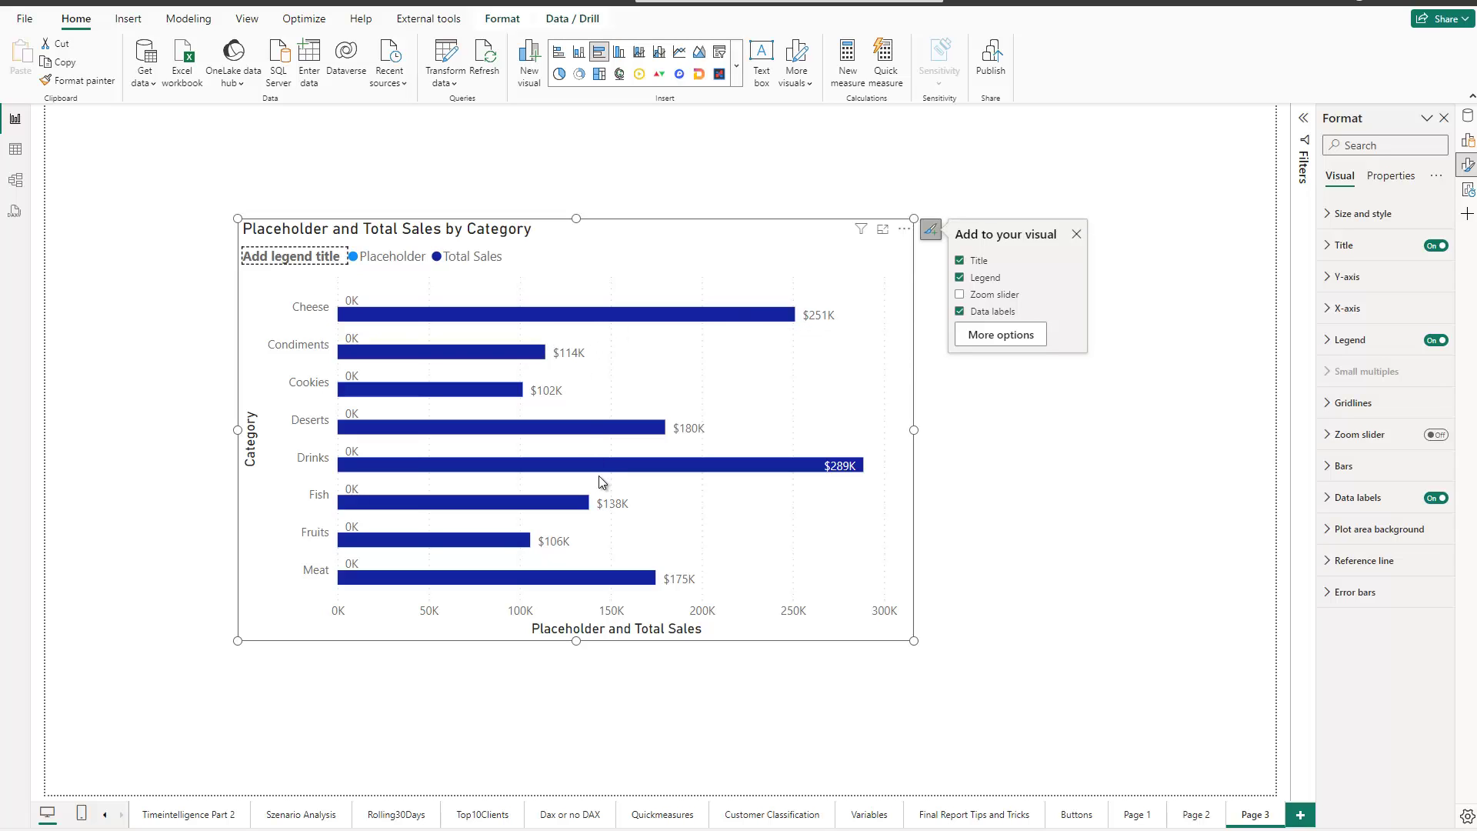
pyautogui.click(1329, 502)
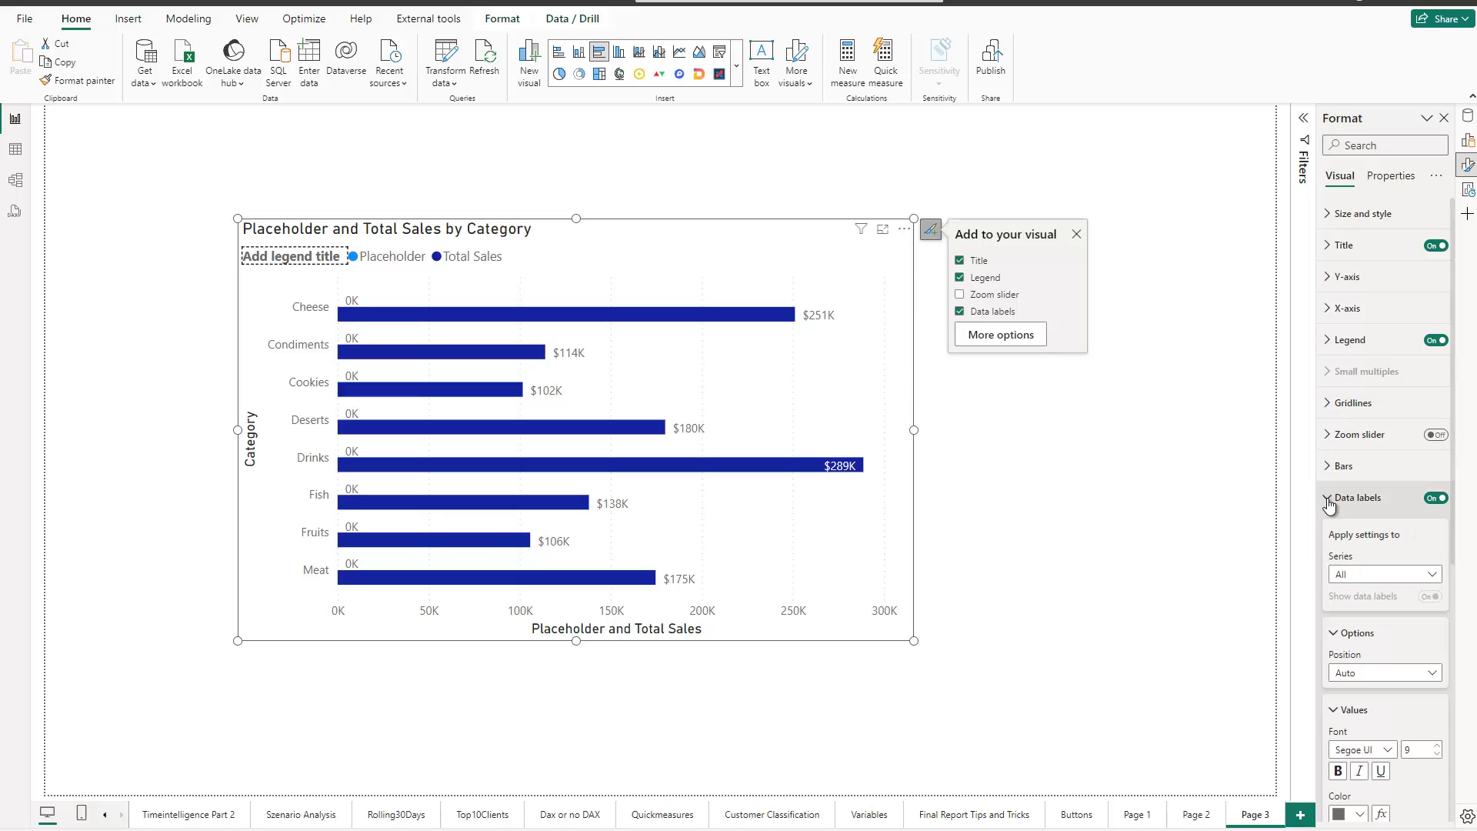
pyautogui.click(1355, 579)
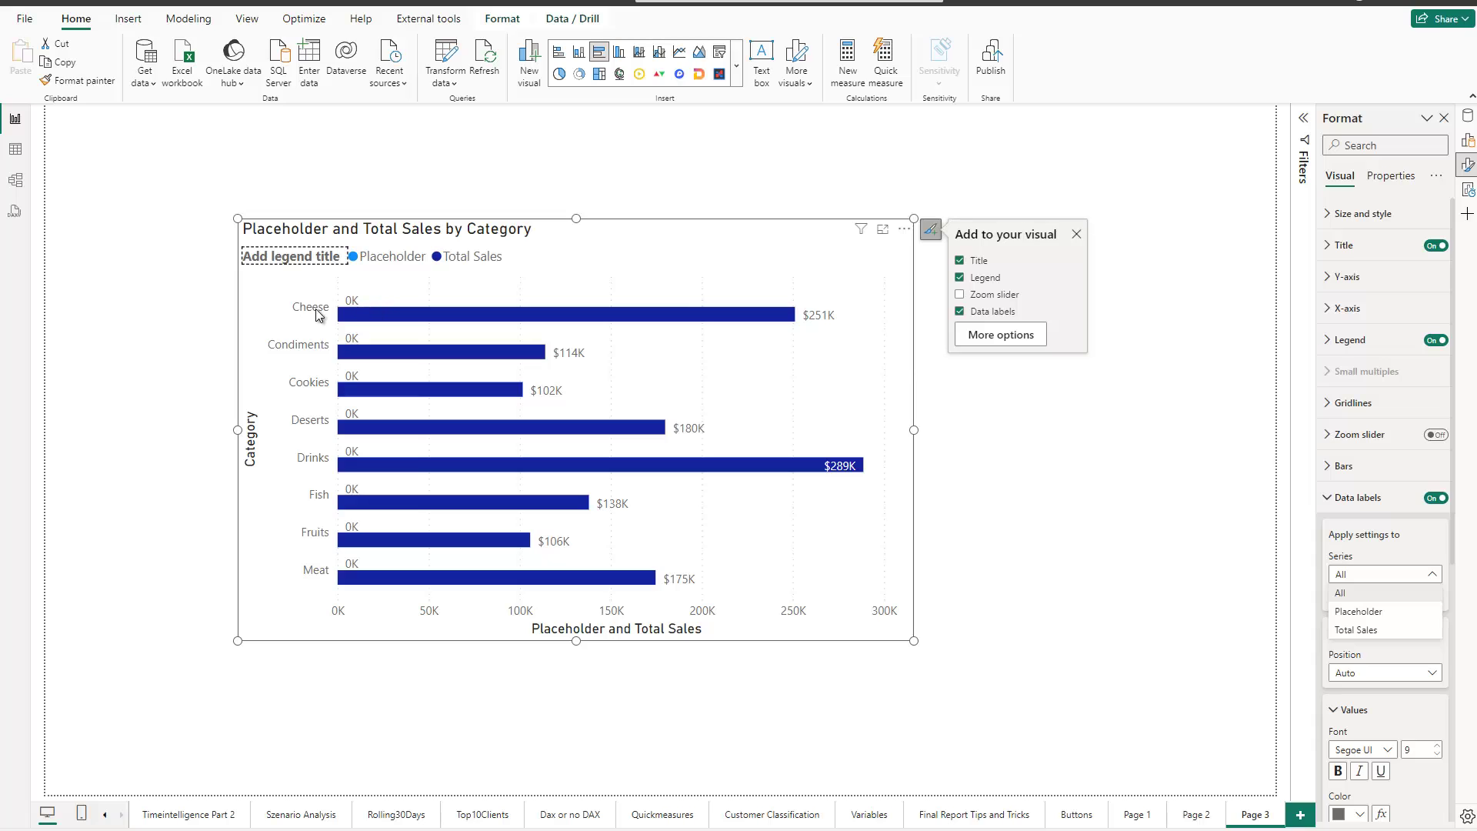
# Turn on Custom label for the Placeholder series' data labels.
pyautogui.click(1359, 612)
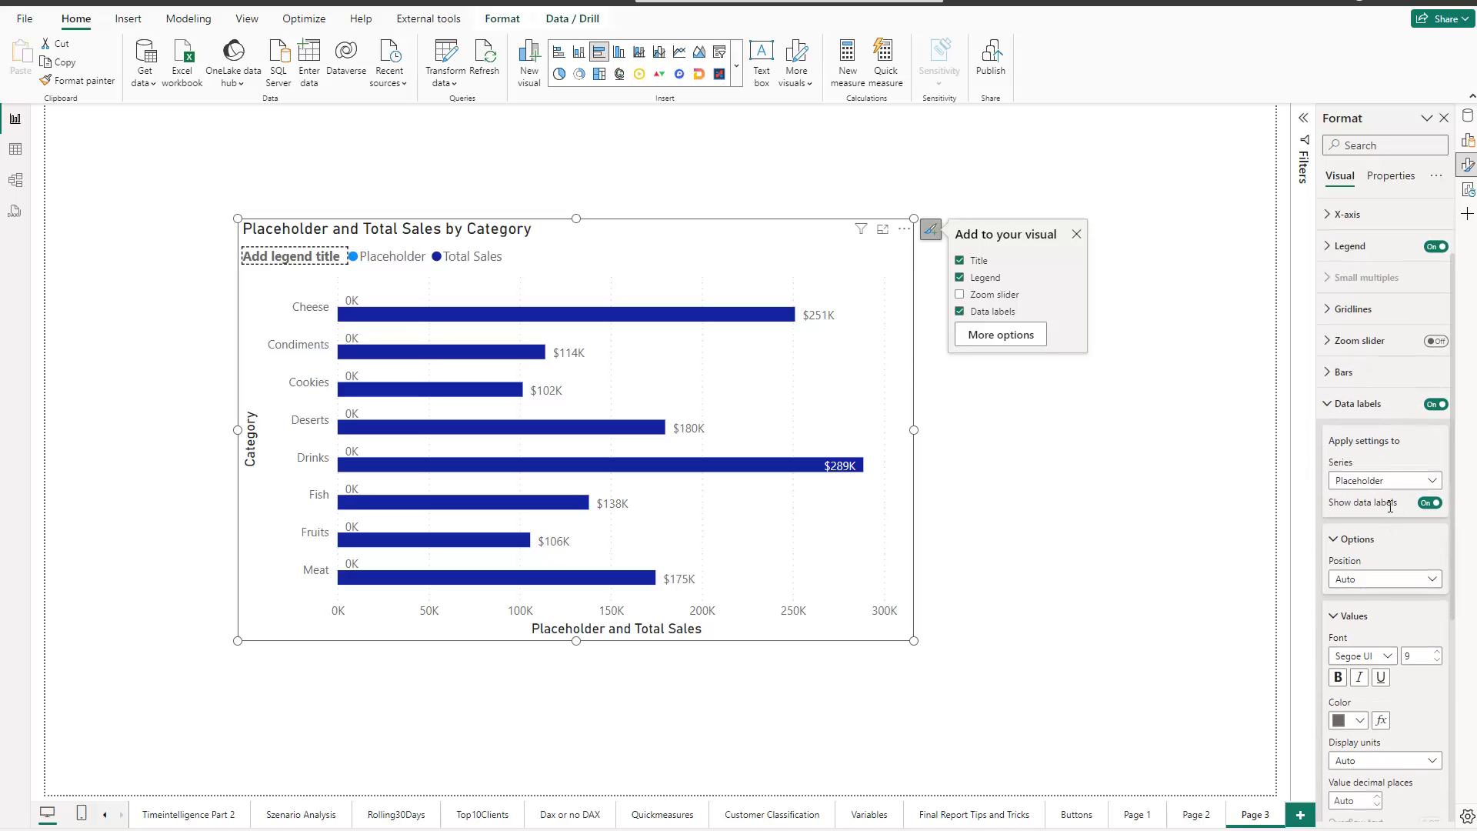
pyautogui.scroll(-3, 1389, 509)
pyautogui.scroll(-2, 1390, 511)
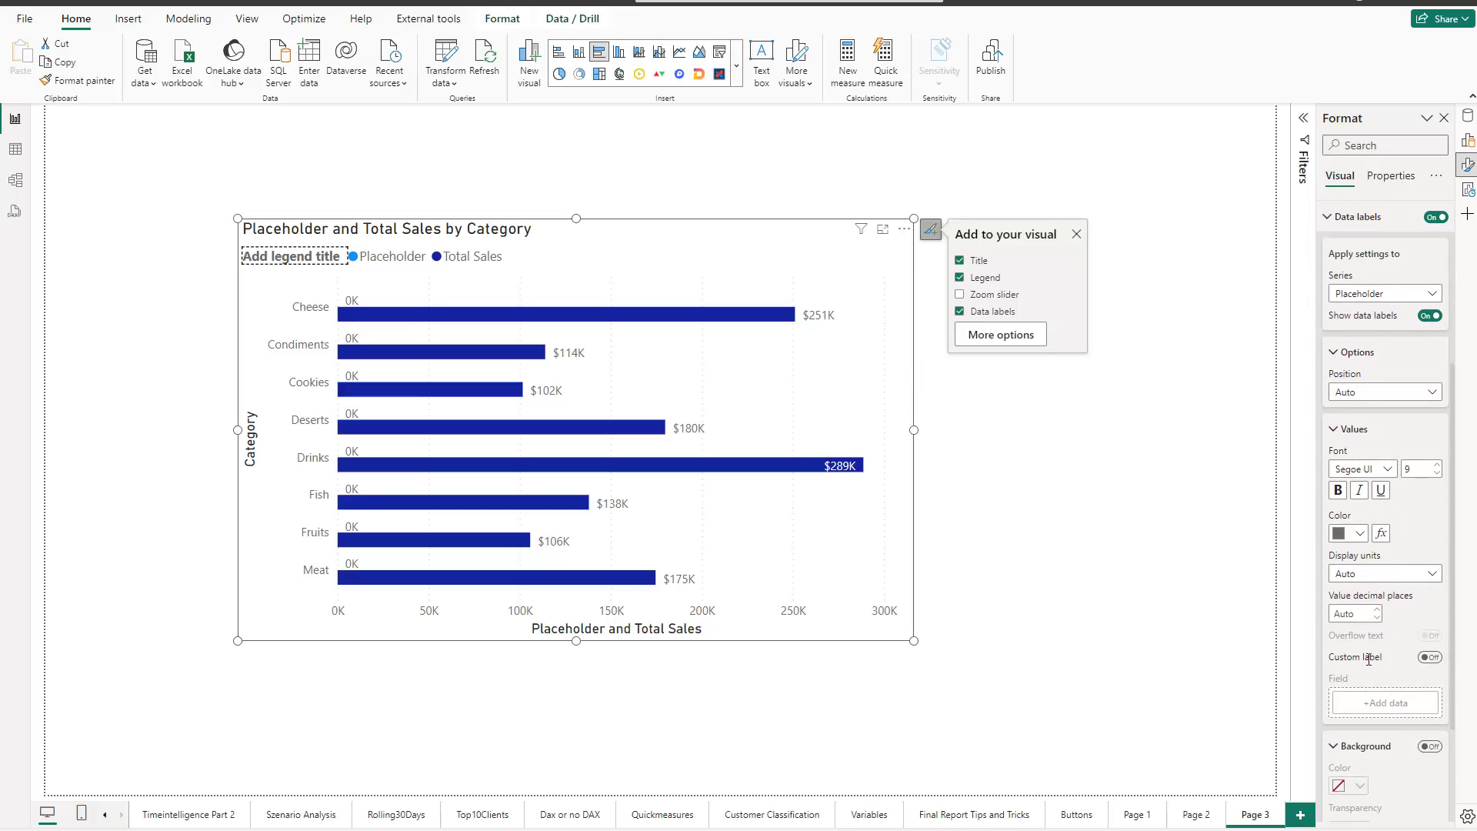
pyautogui.click(1433, 659)
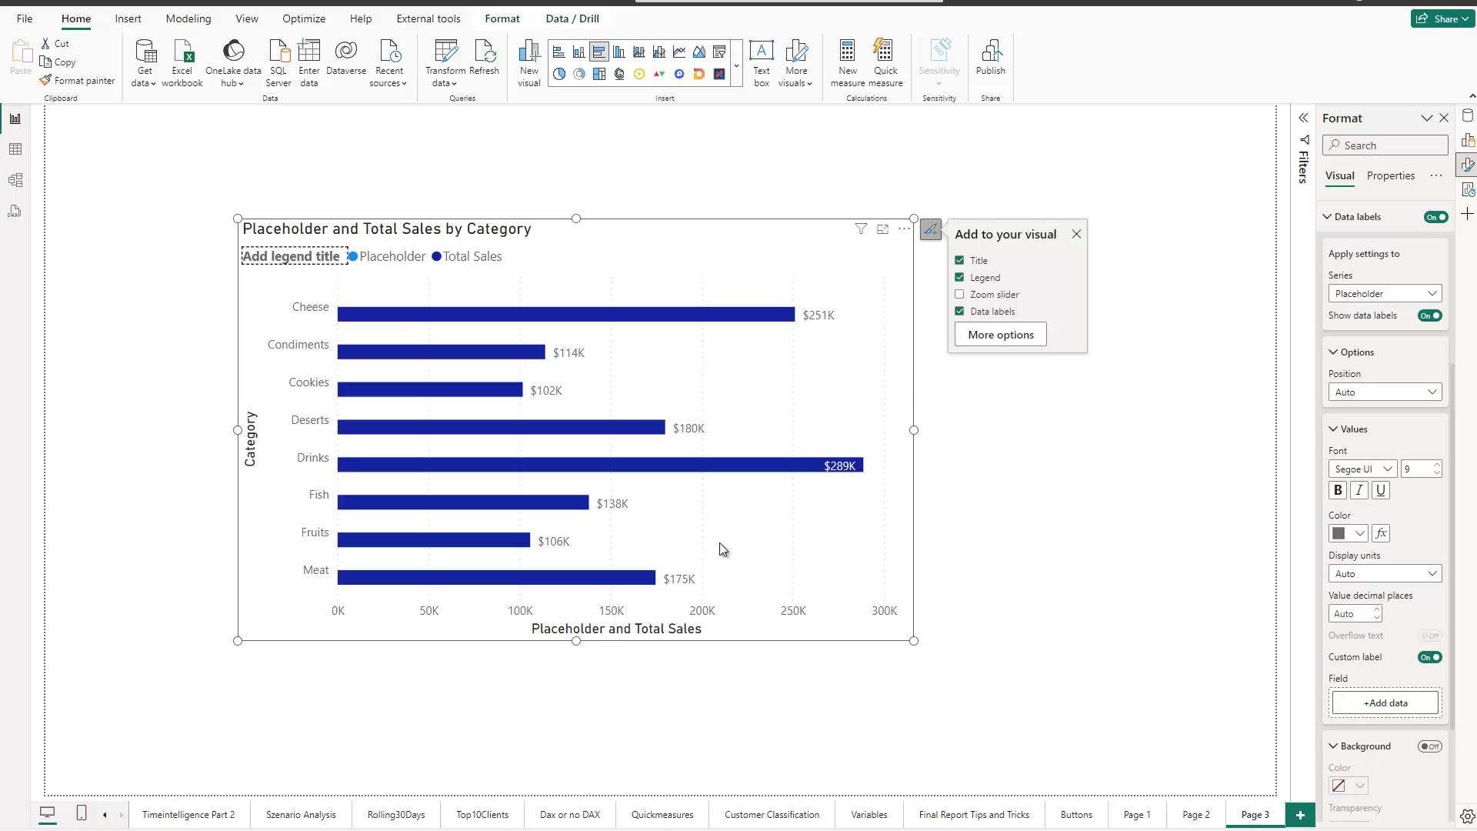
# Use the Label measure as the Placeholder custom label, bold at font size 10.
pyautogui.click(1380, 704)
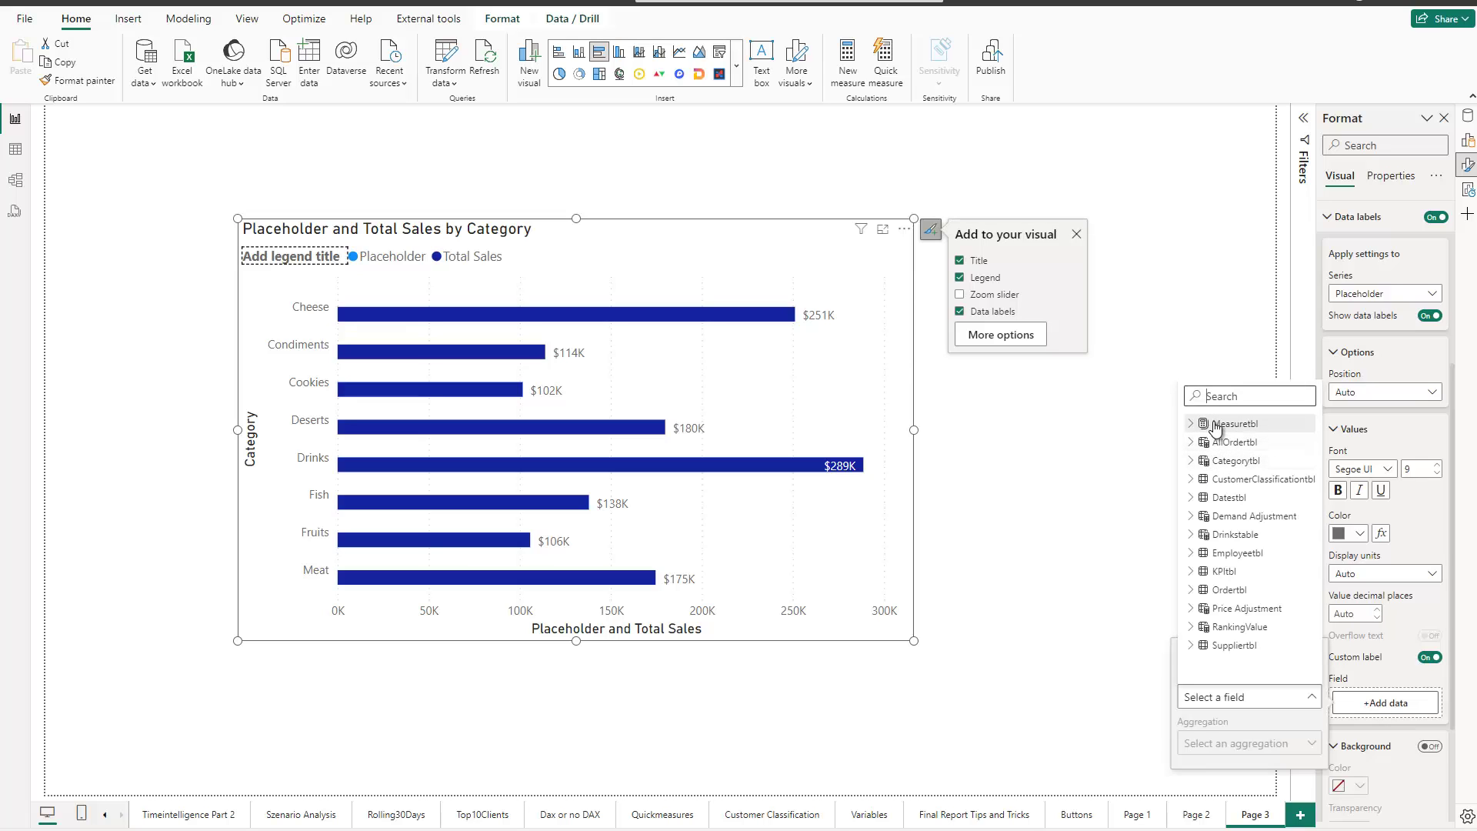
pyautogui.write('labe')
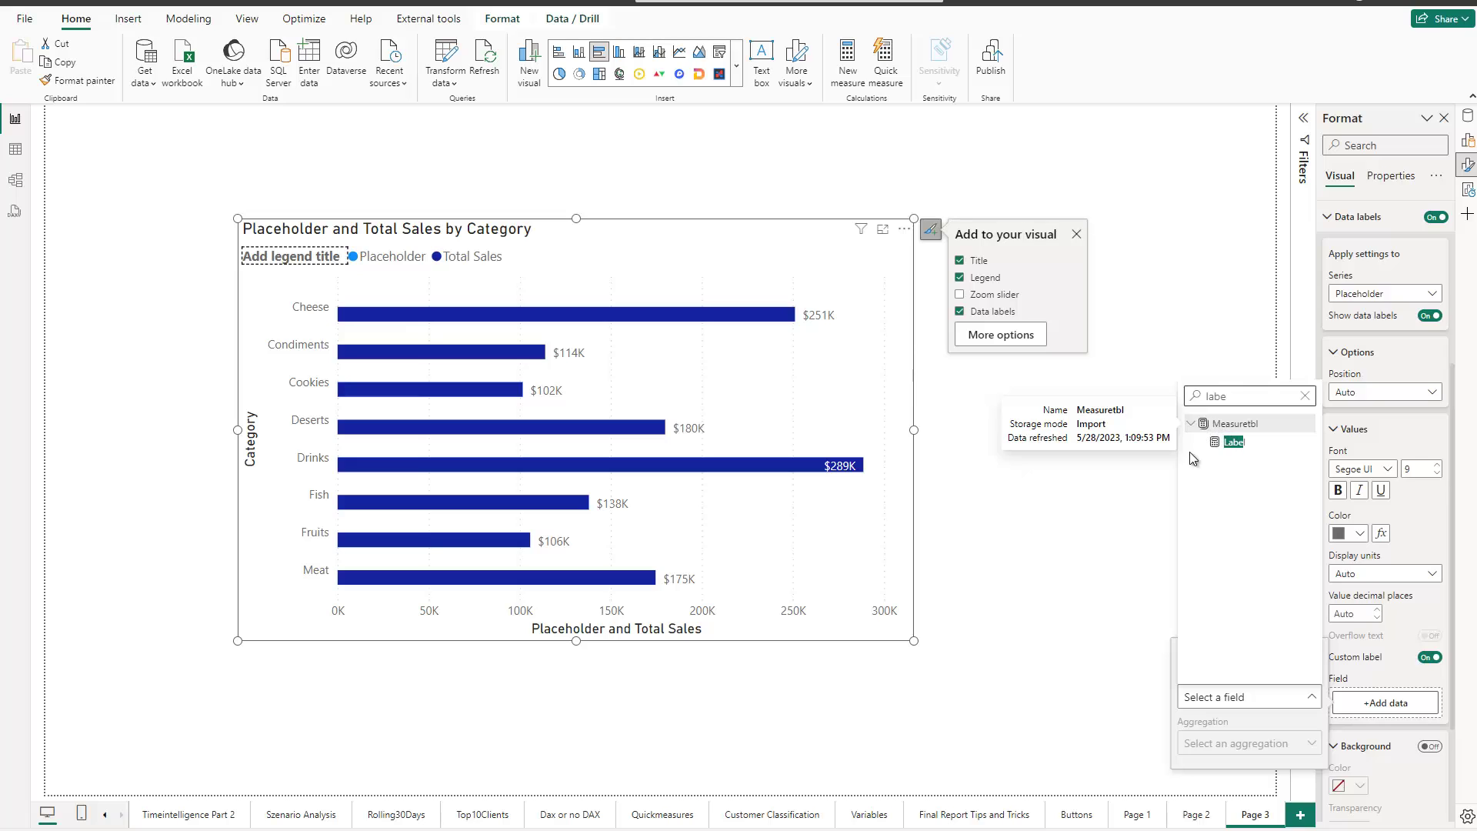
pyautogui.click(1234, 441)
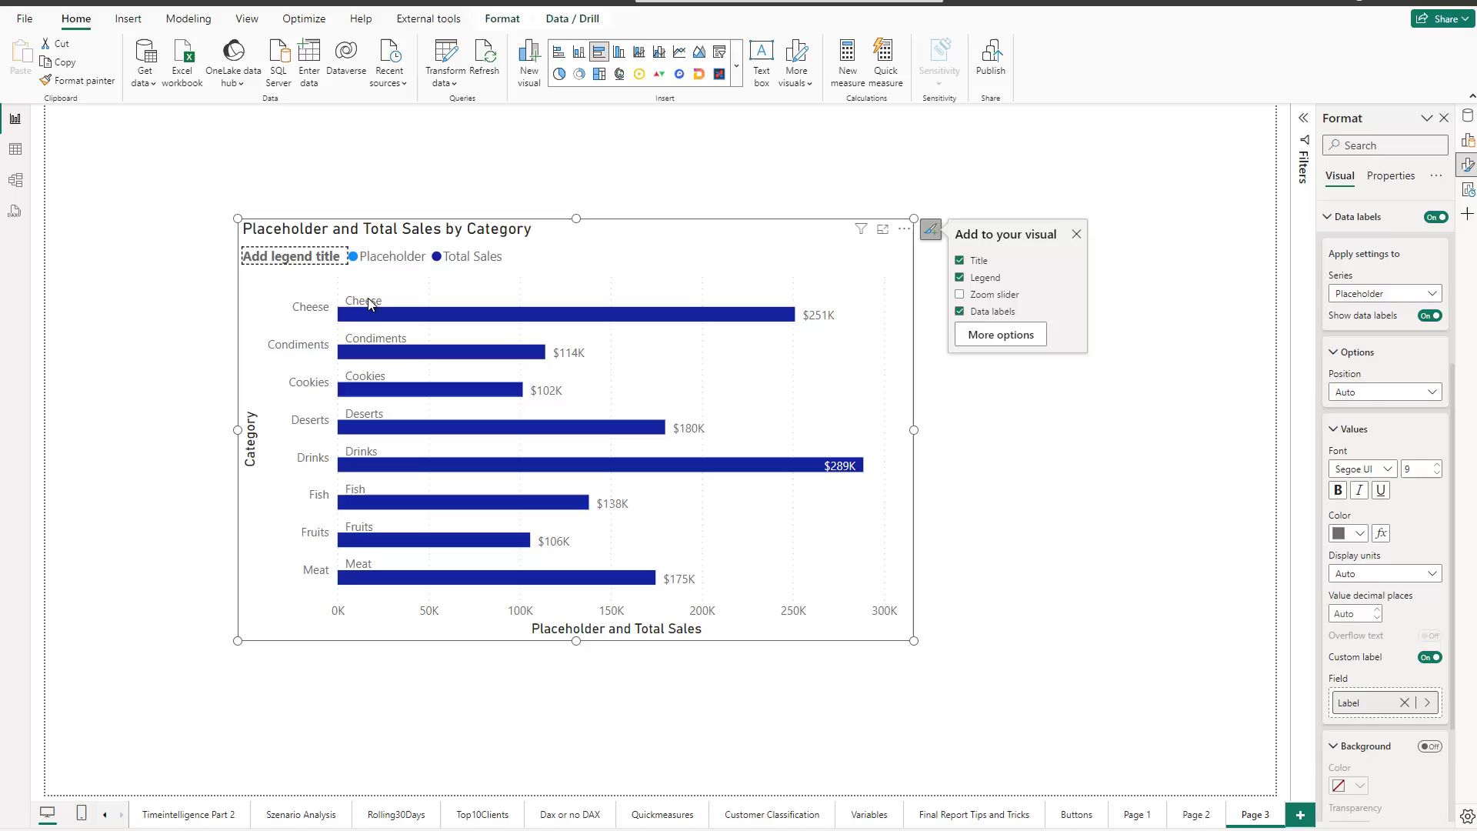
pyautogui.moveTo(372, 327)
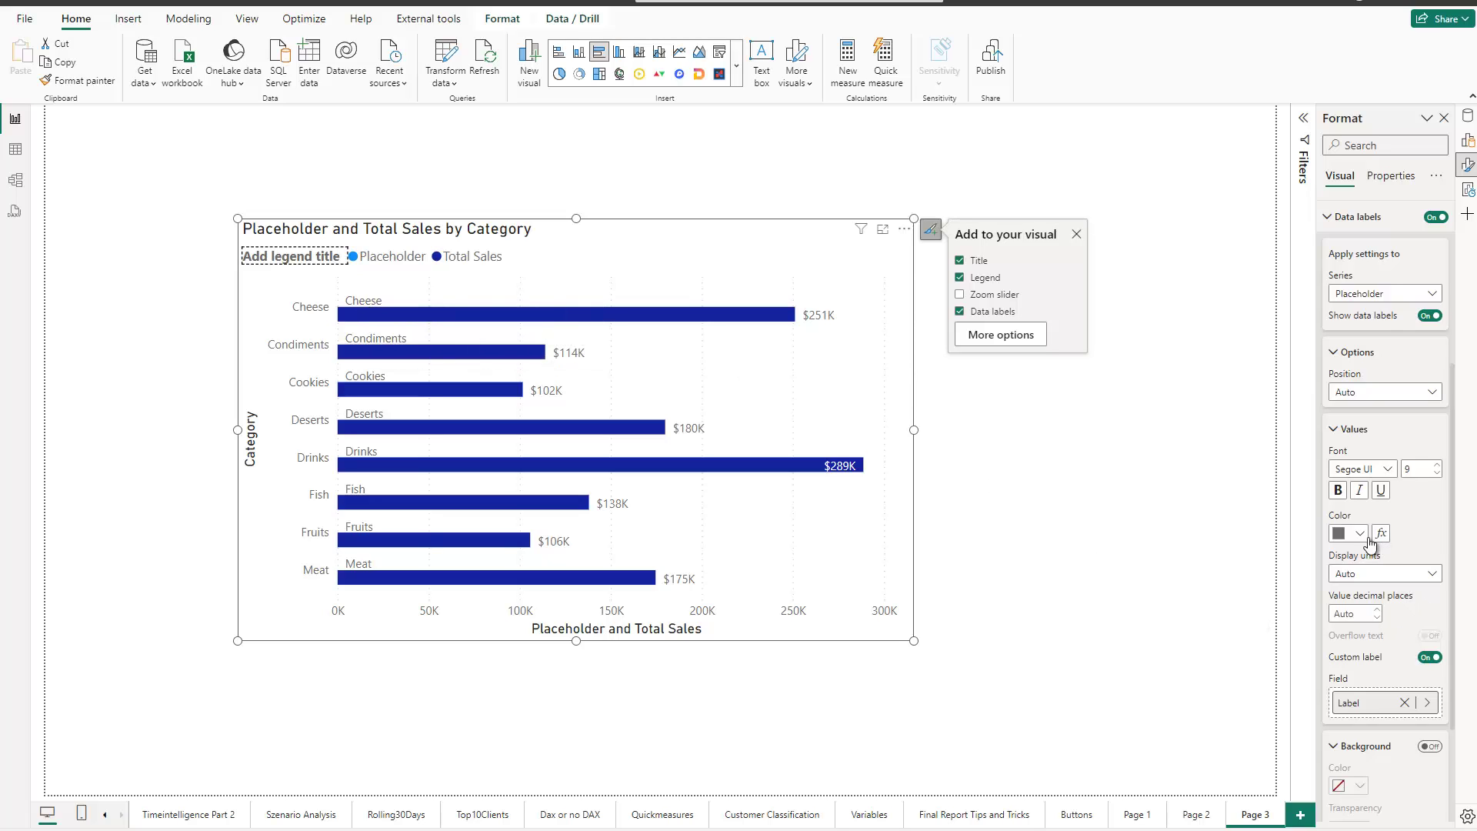
pyautogui.click(1340, 490)
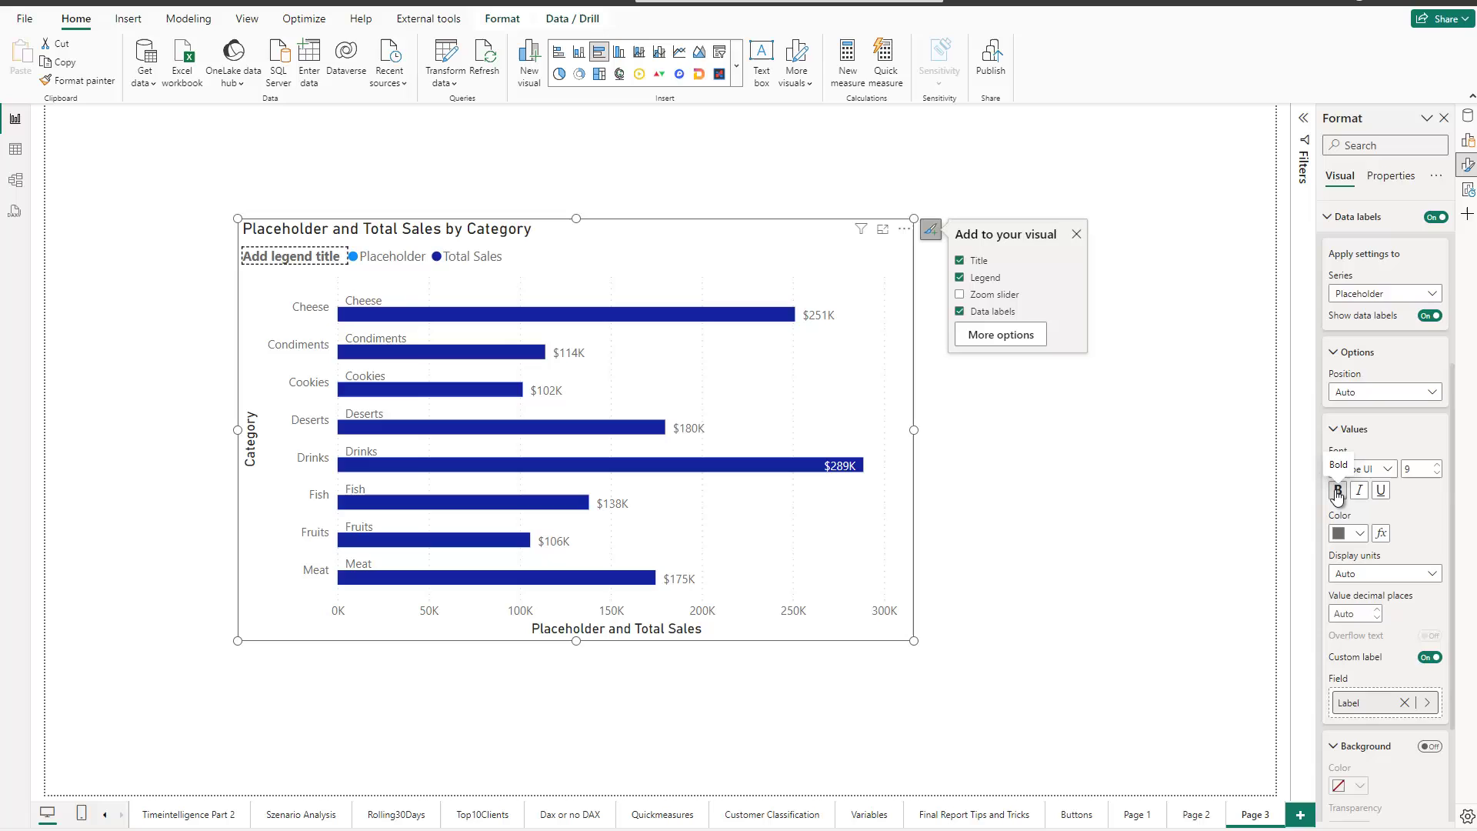
pyautogui.click(1436, 465)
pyautogui.click(1436, 465)
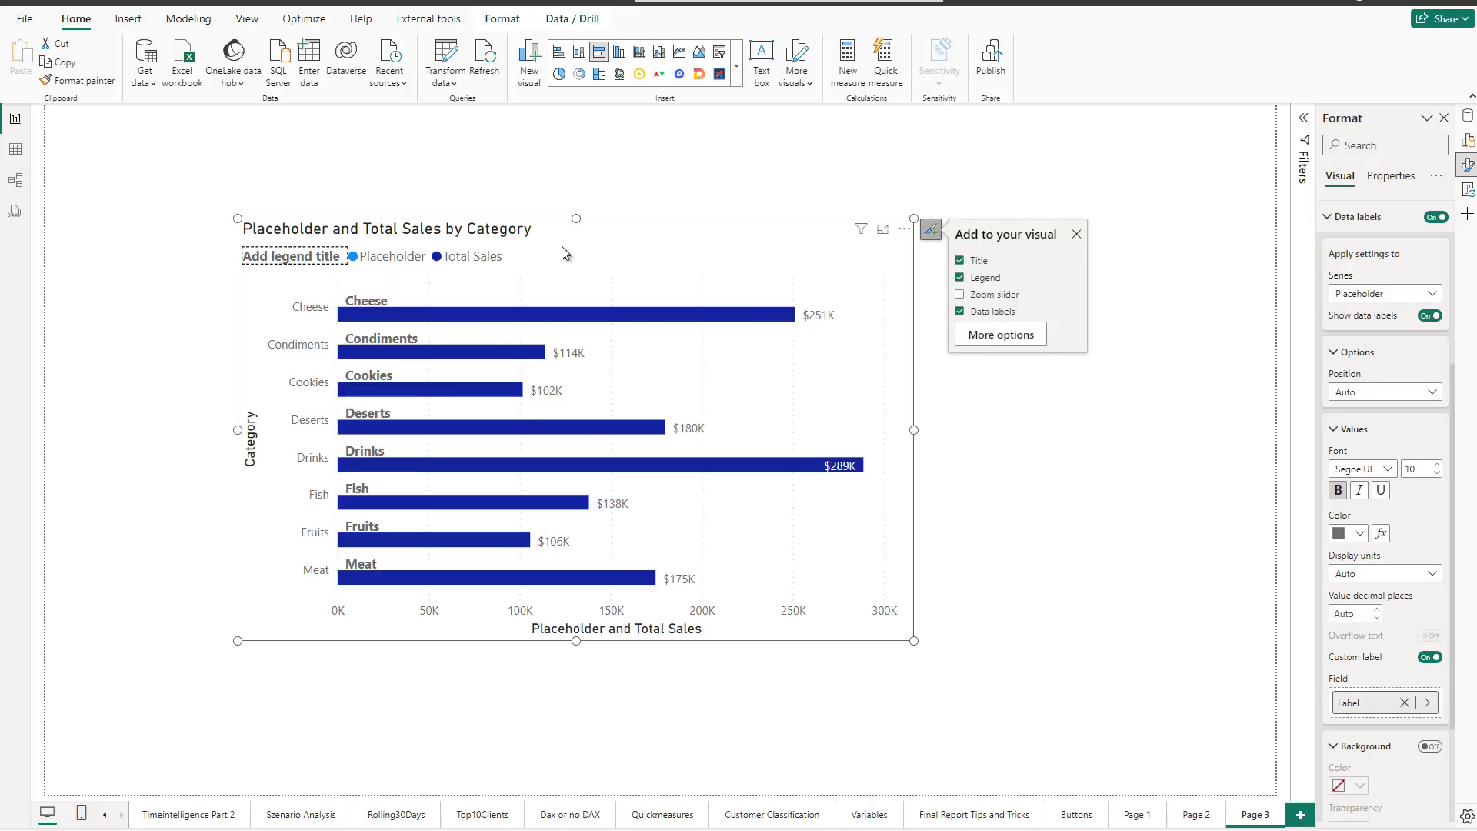
# Turn off the Y-axis Values so category names no longer show along the axis.
pyautogui.scroll(4, 1338, 331)
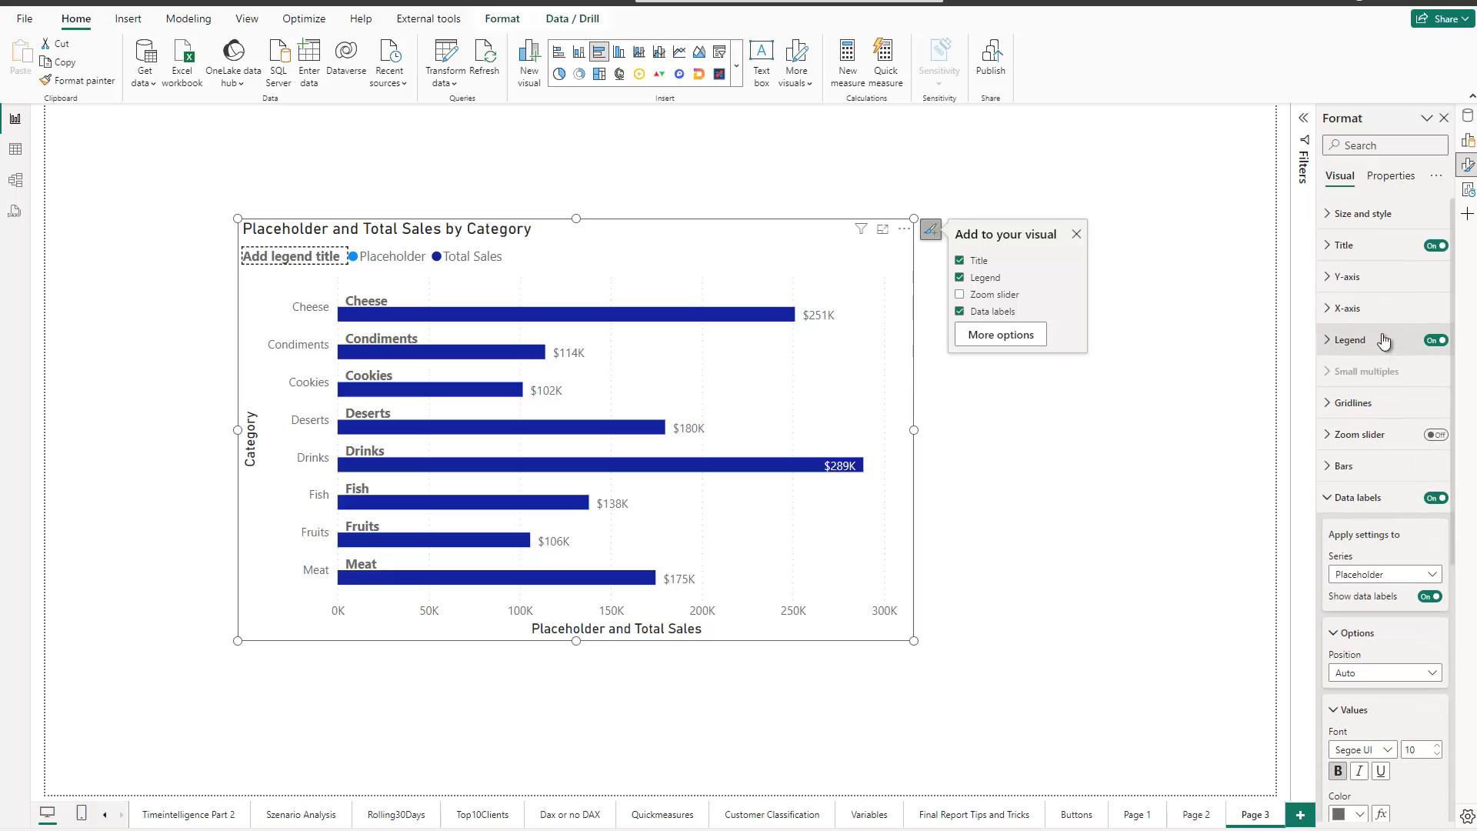
pyautogui.click(1325, 275)
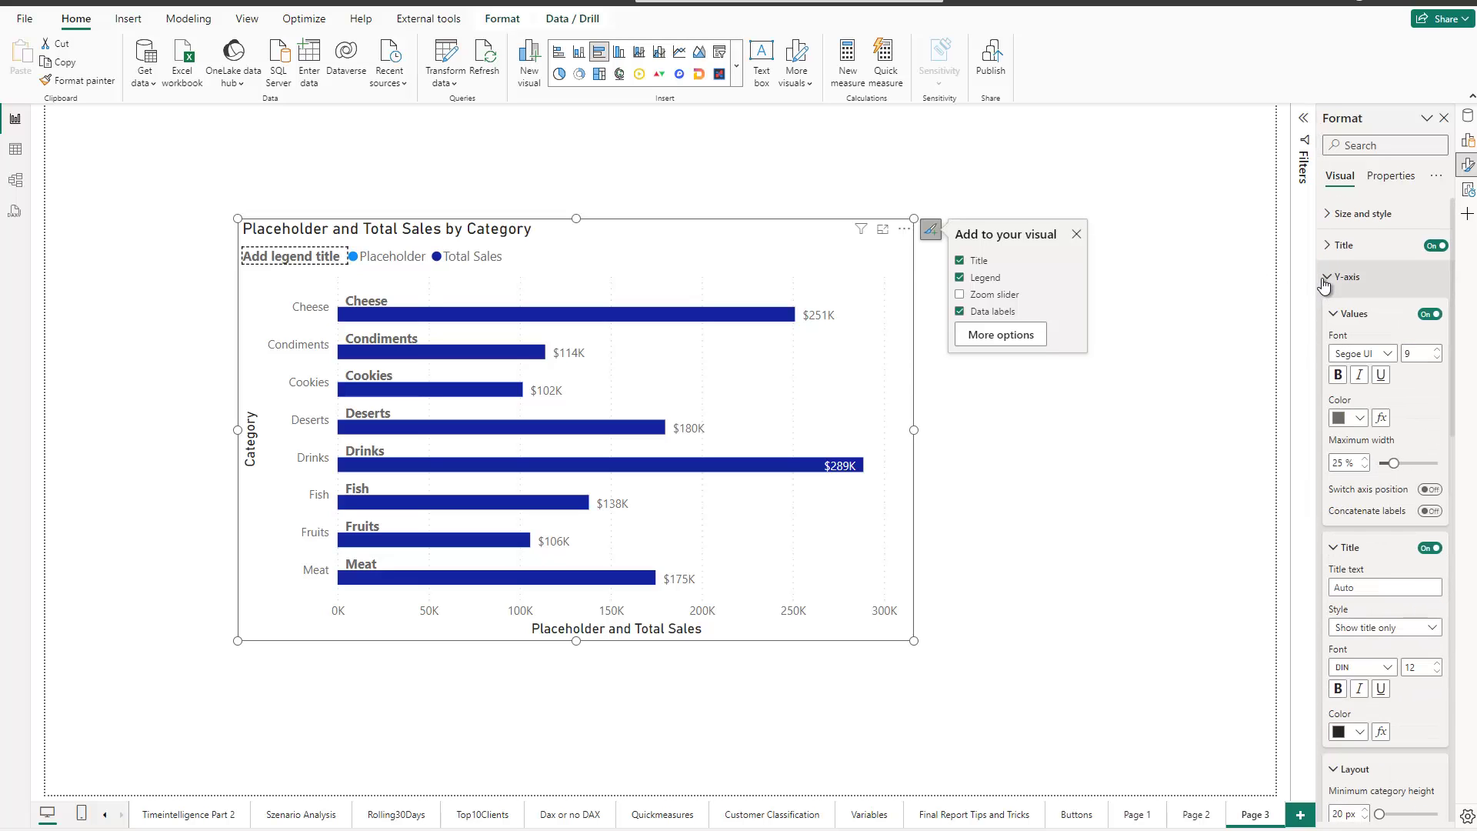
pyautogui.click(1428, 316)
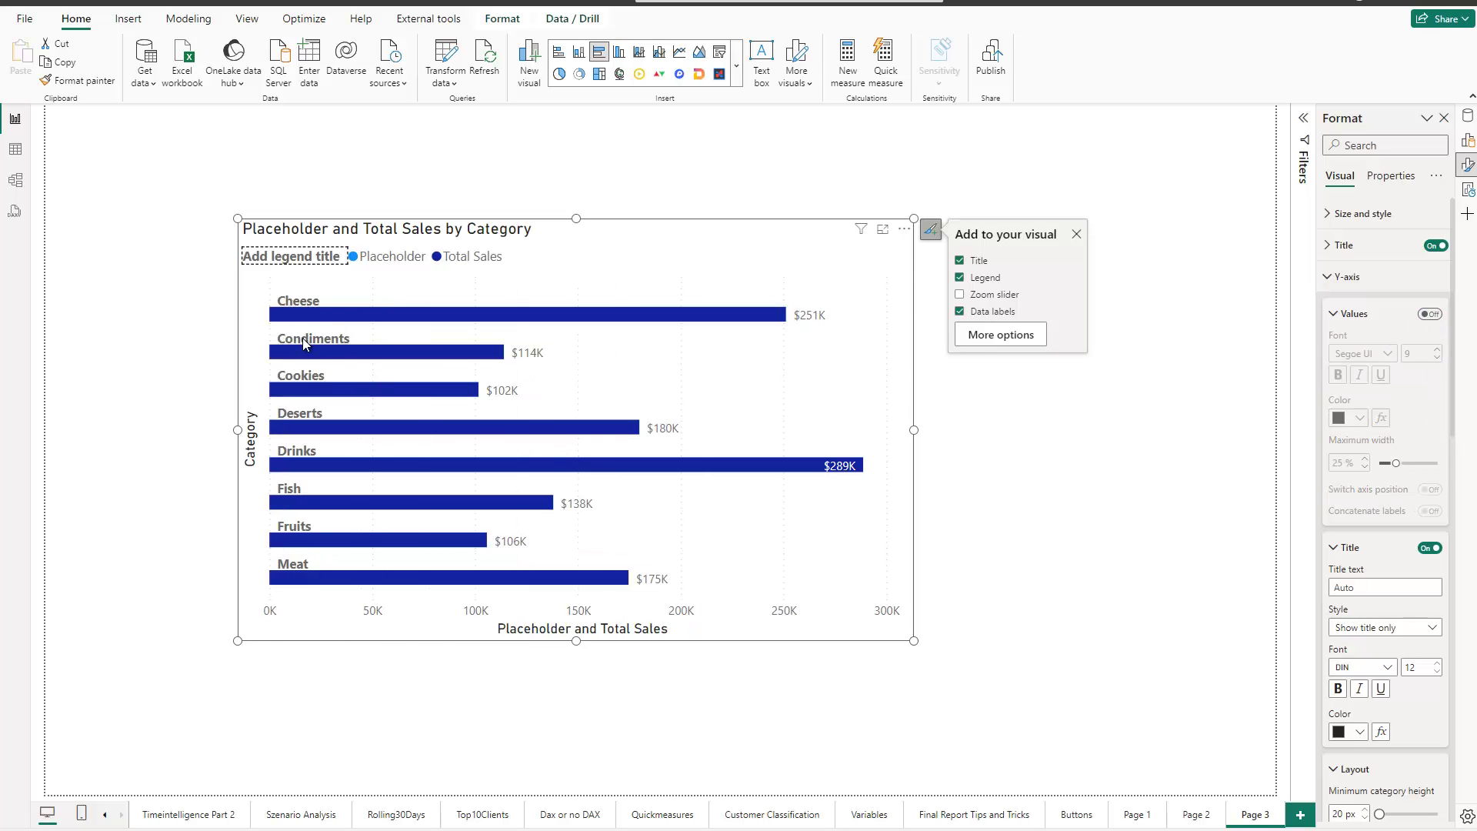
pyautogui.moveTo(319, 398)
pyautogui.click(1470, 143)
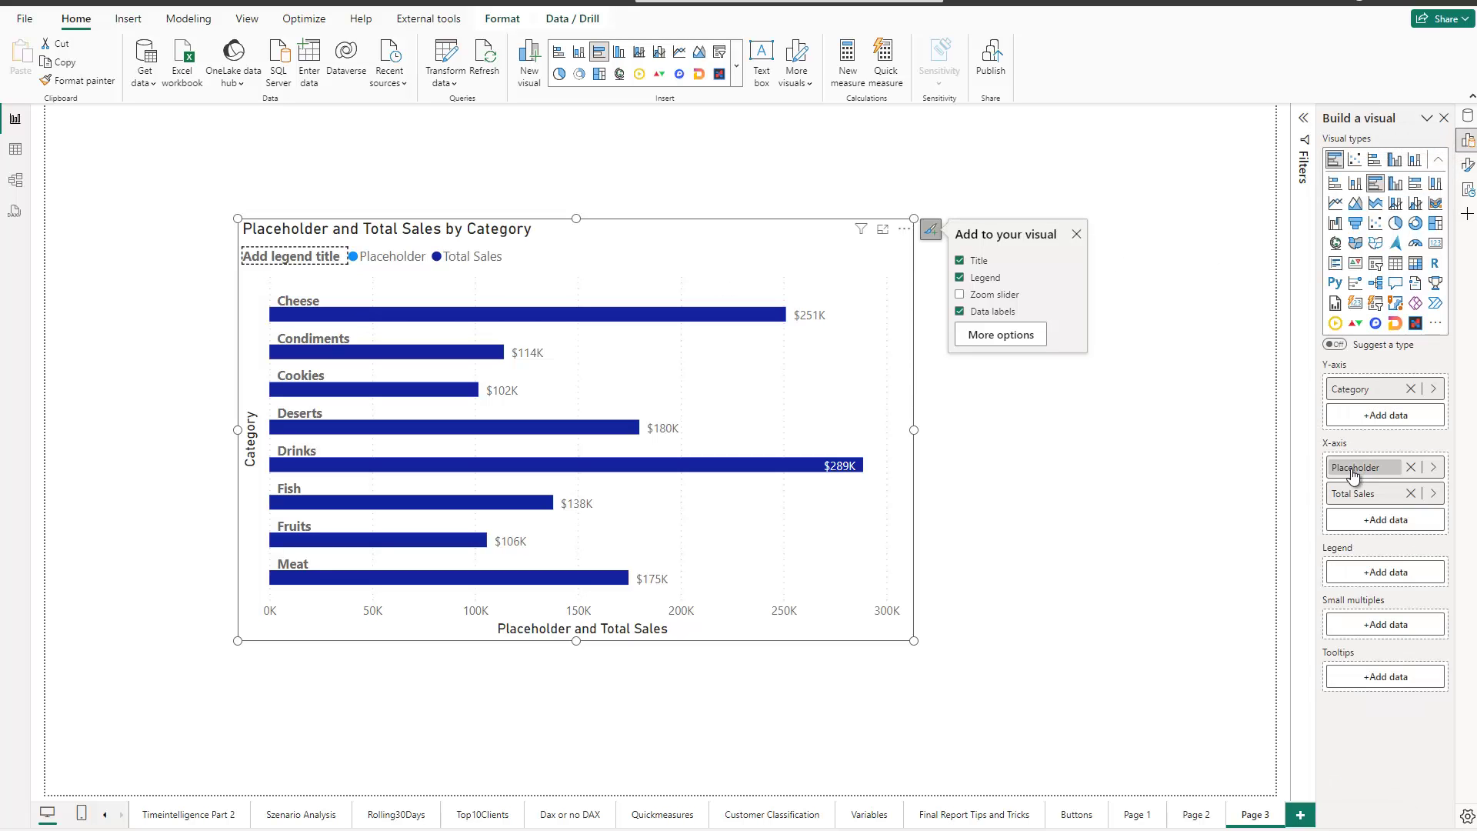
pyautogui.moveTo(1353, 474); pyautogui.dragTo(1374, 522)
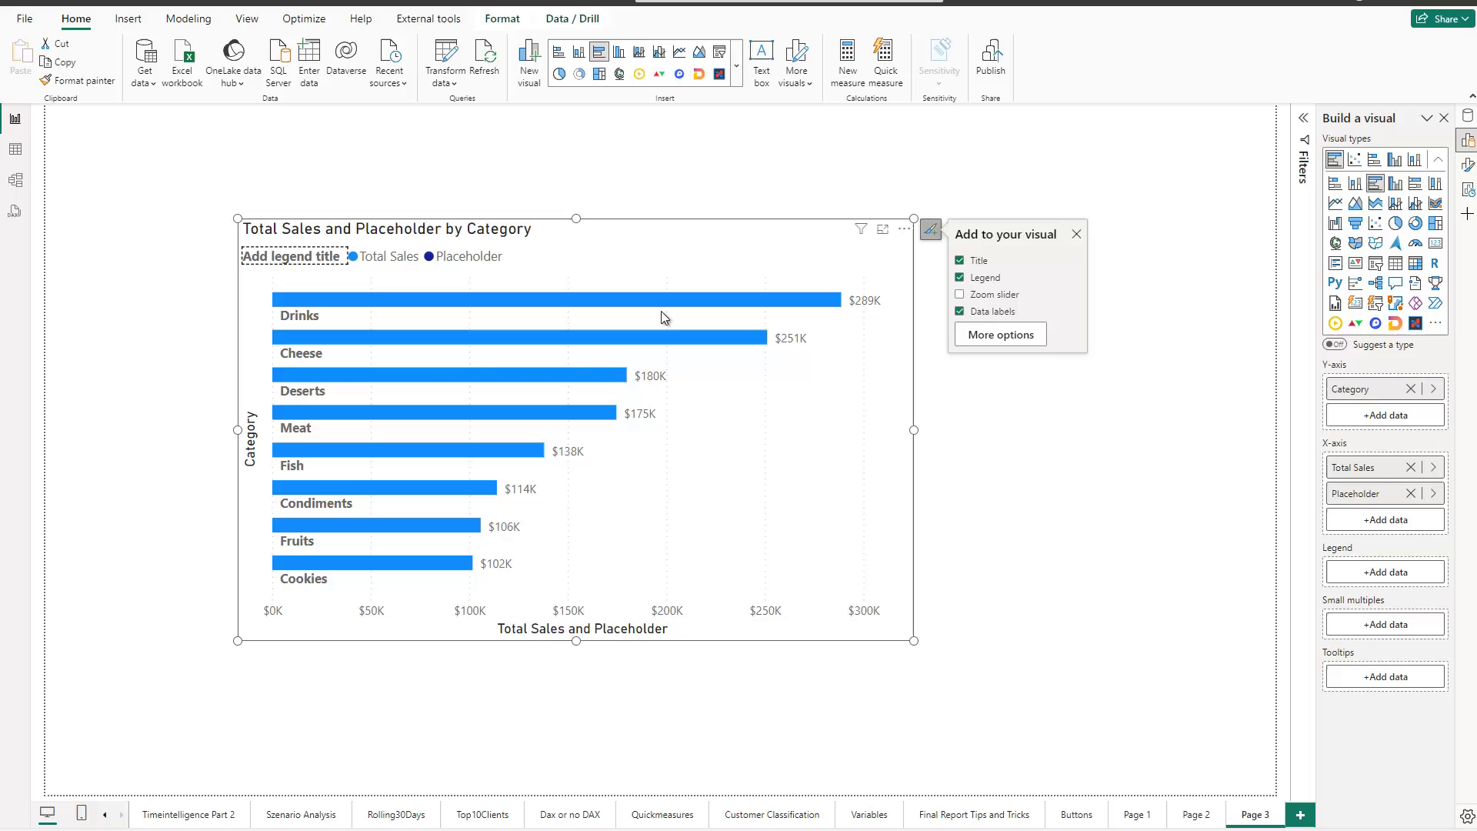
pyautogui.moveTo(662, 307)
pyautogui.moveTo(1362, 468); pyautogui.dragTo(1373, 522)
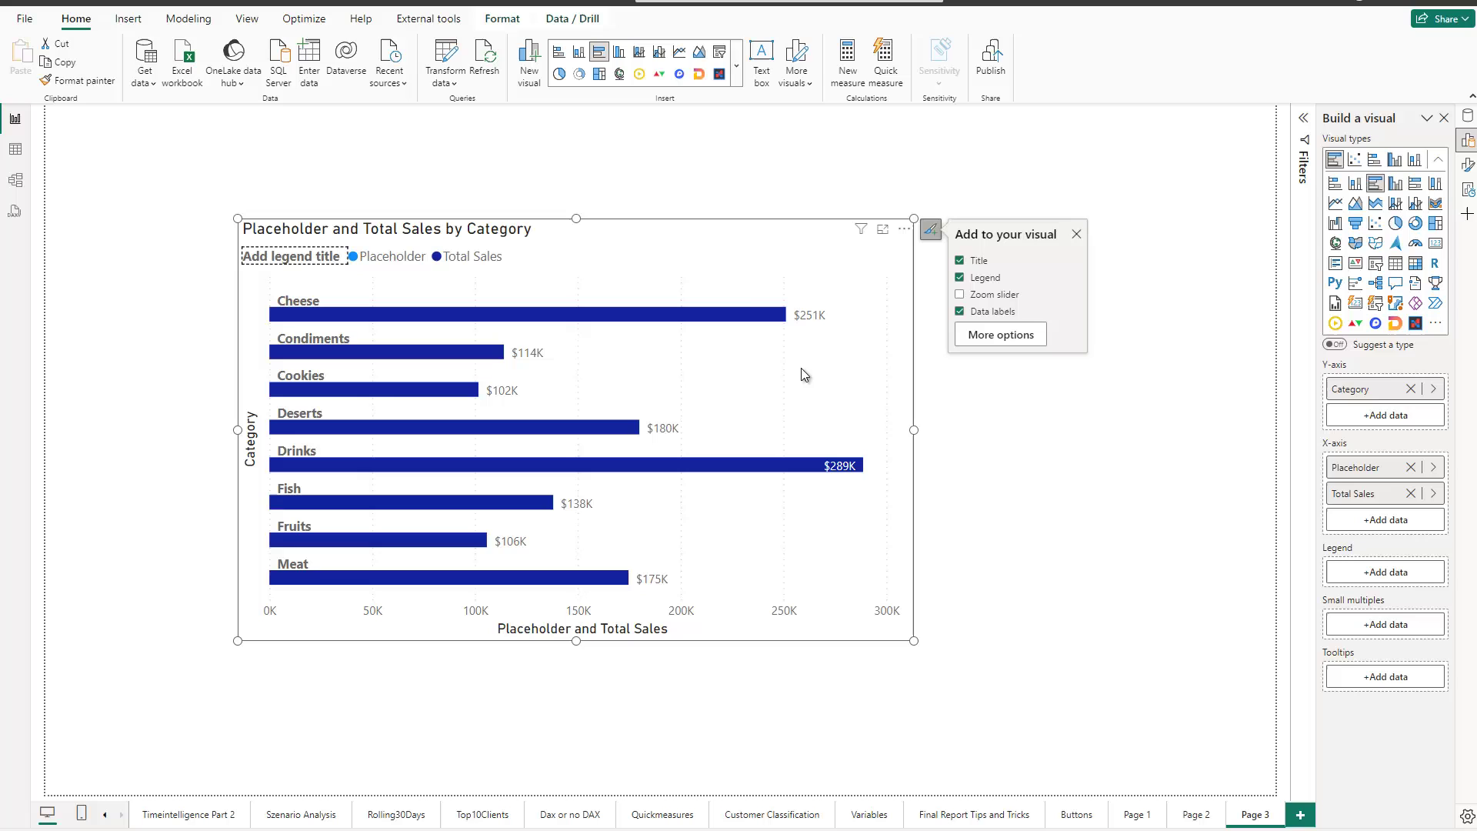
# Reopen the chart's Format visual pane at the Data labels Values settings for the Placeholder series.
pyautogui.click(1470, 165)
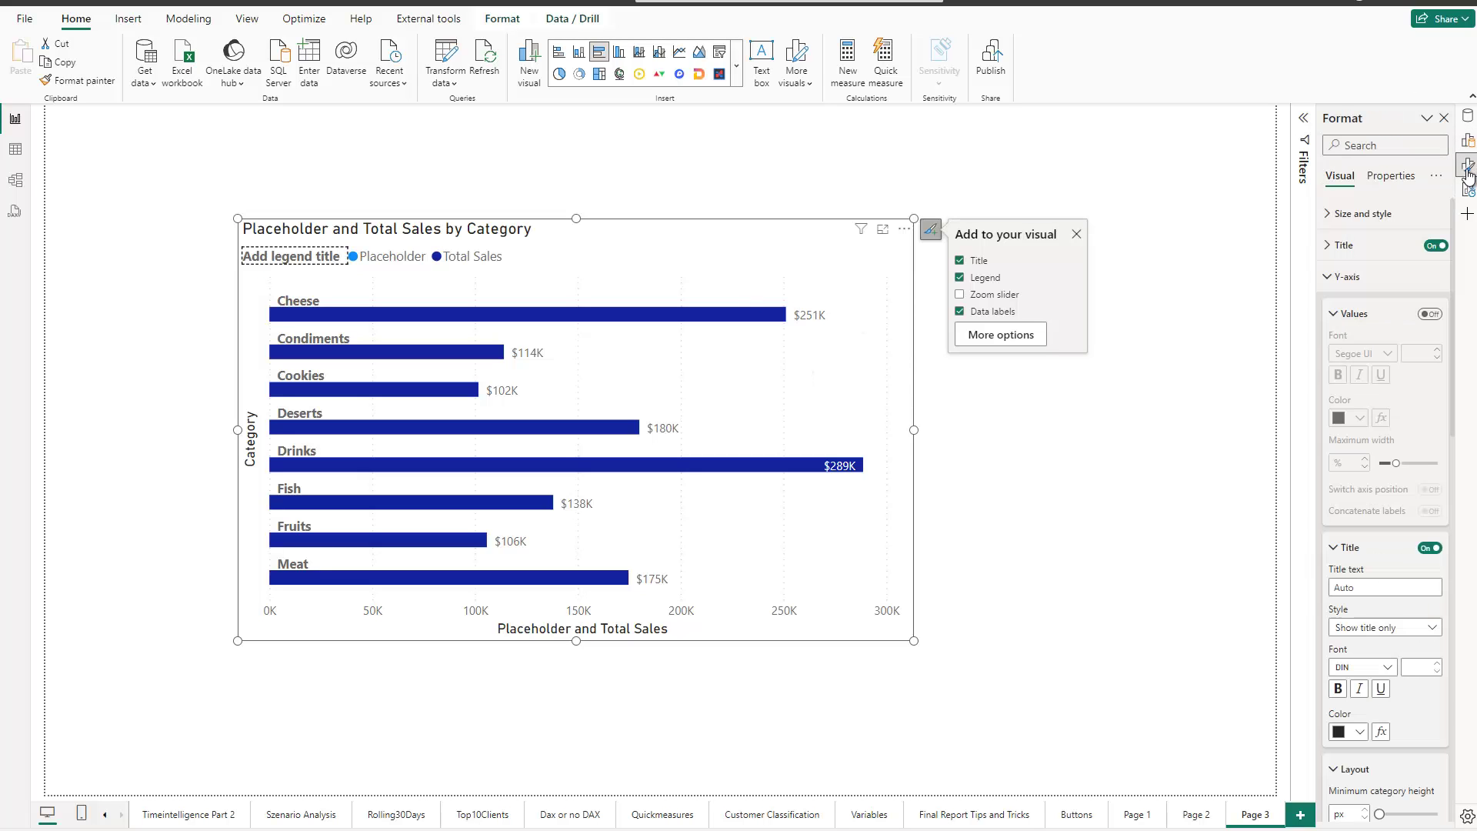
pyautogui.click(1355, 489)
pyautogui.scroll(-10, 1356, 497)
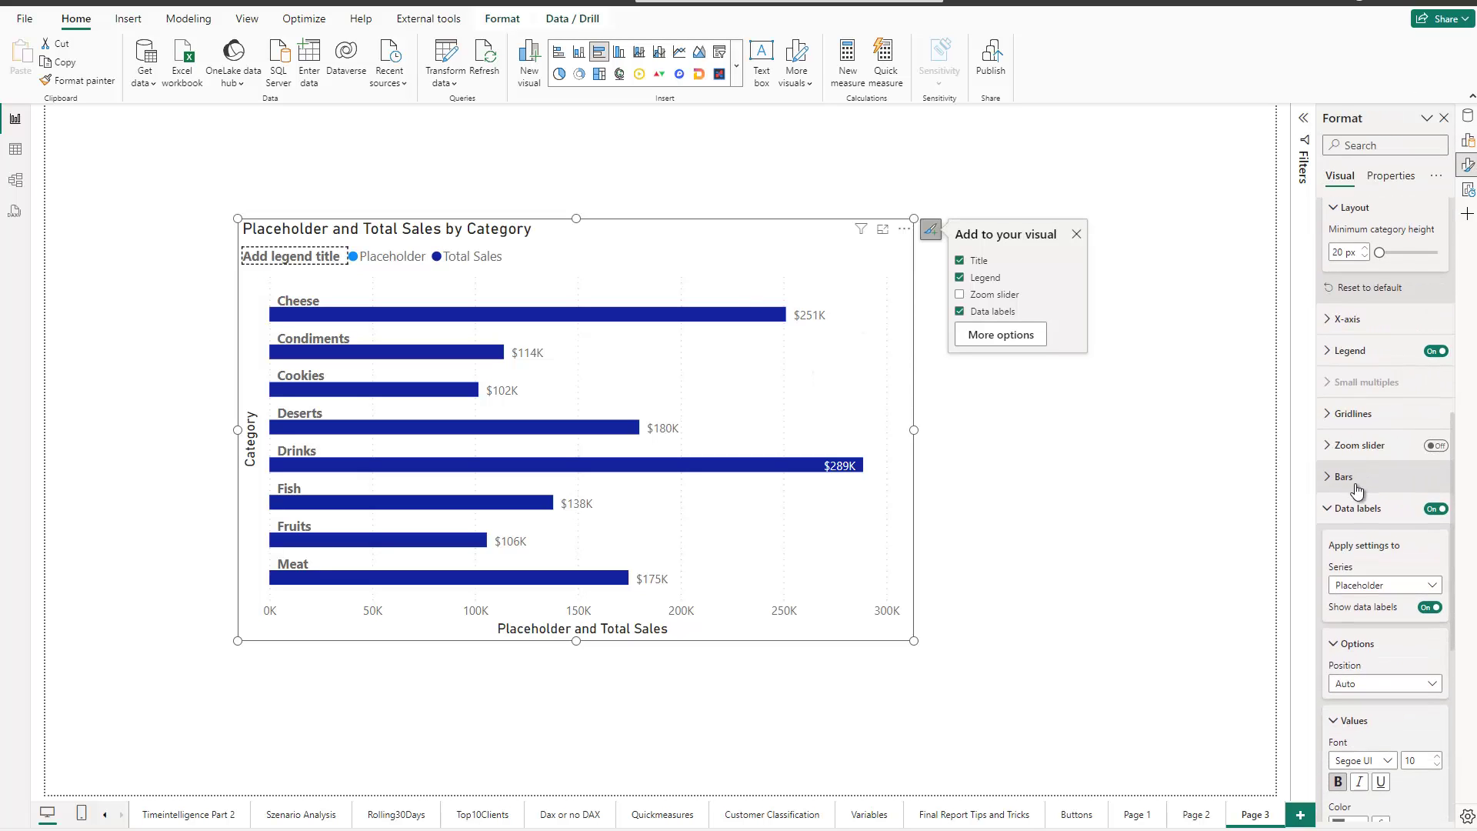